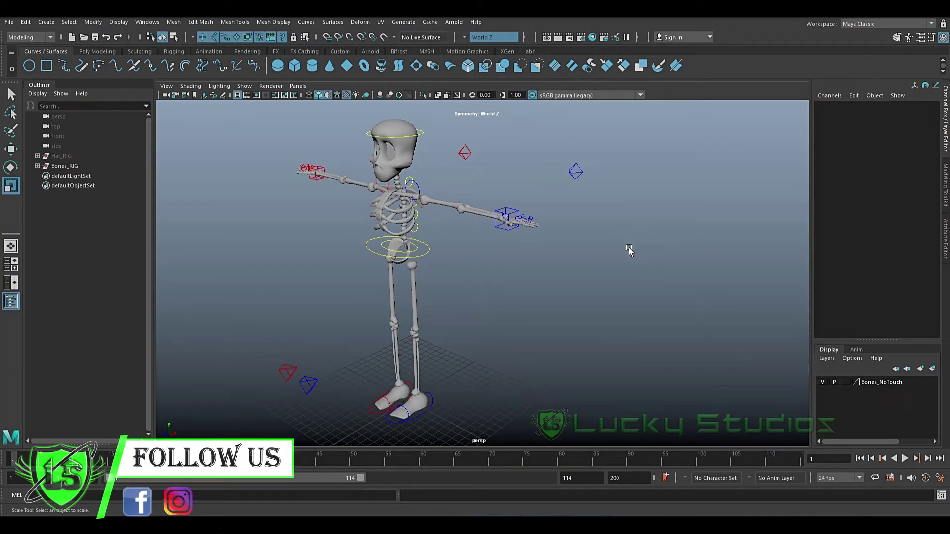
Inspect the skeleton by selecting the whole rig, then the skull, a lower bone and the femur_R joint
scroll(629, 251, down, 4)
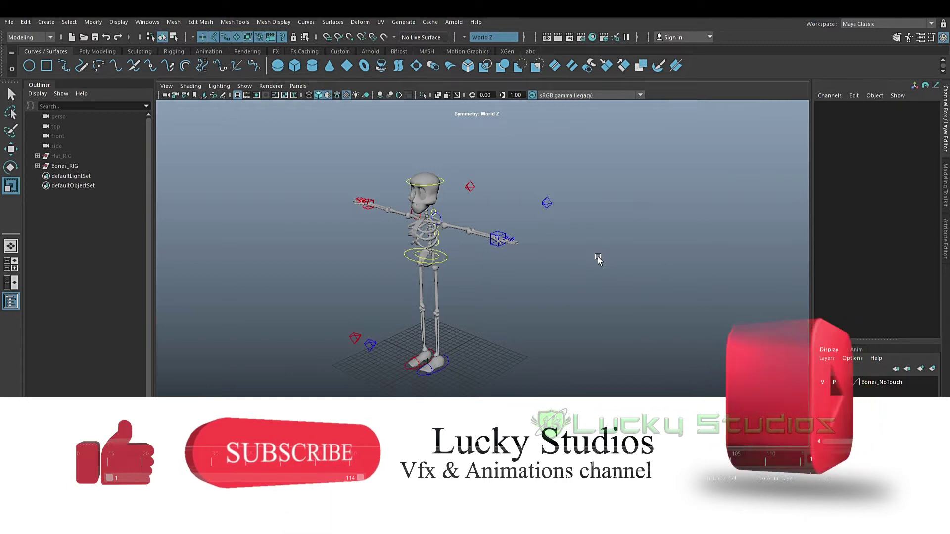
scroll(597, 256, up, 2)
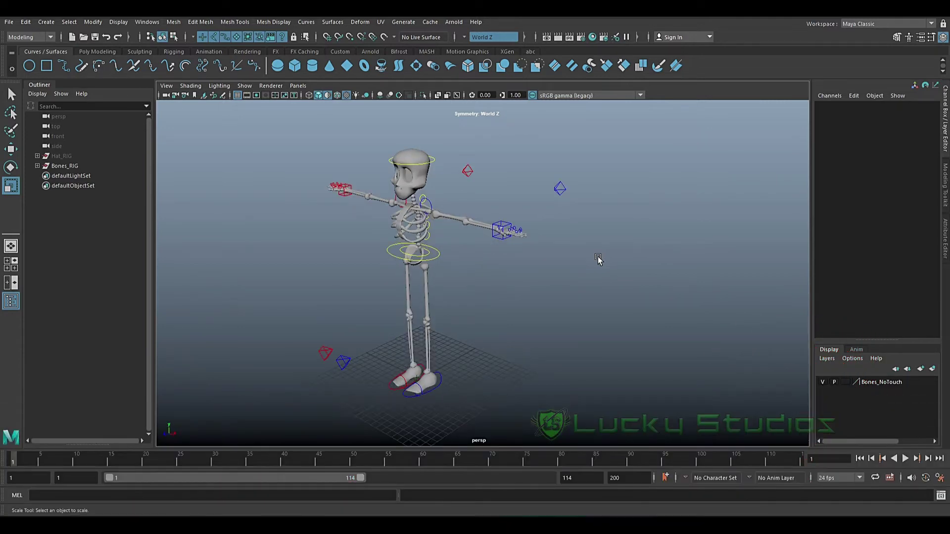
drag(297, 141, 533, 393)
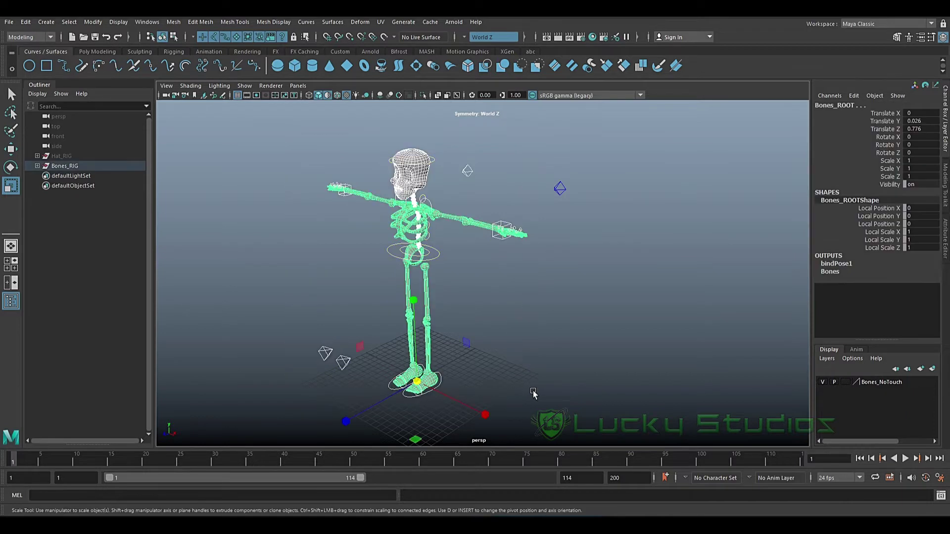
click(519, 355)
click(406, 184)
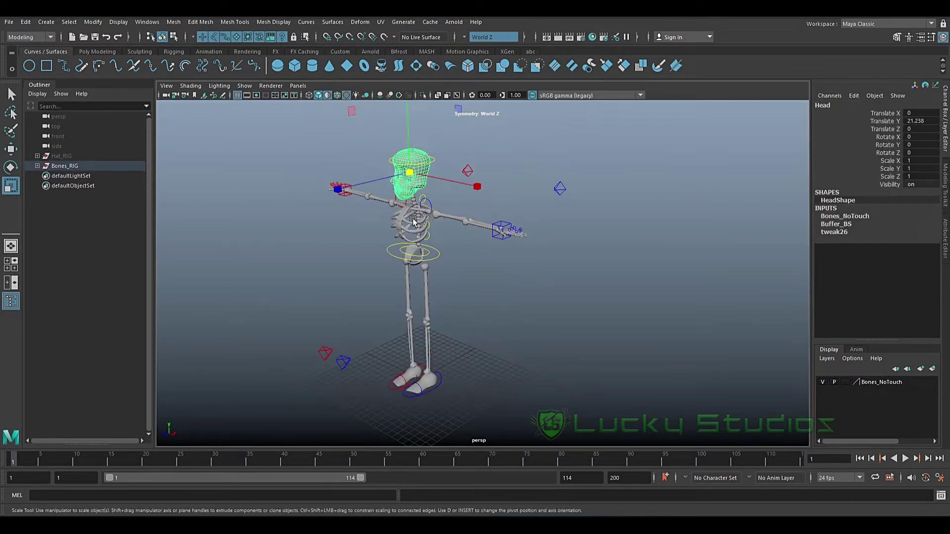
click(415, 225)
click(413, 286)
click(413, 286)
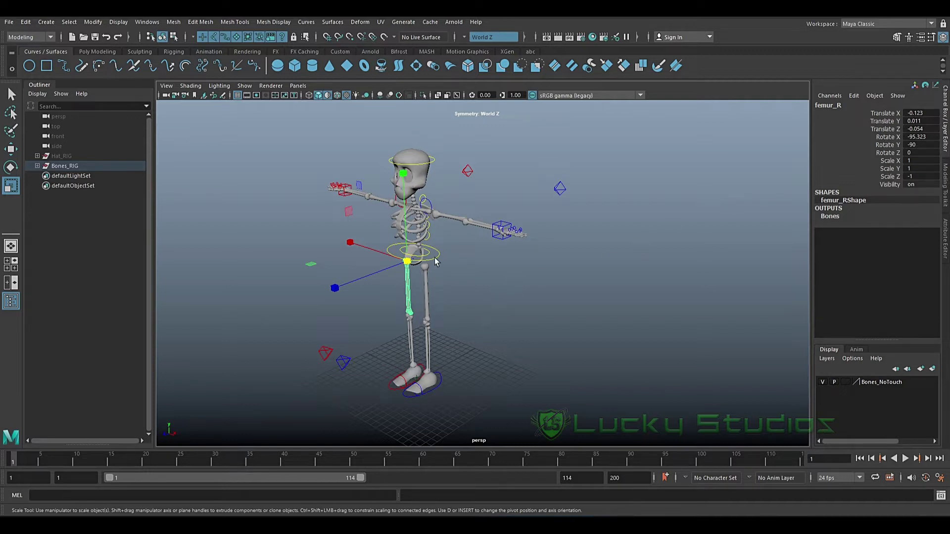
click(468, 347)
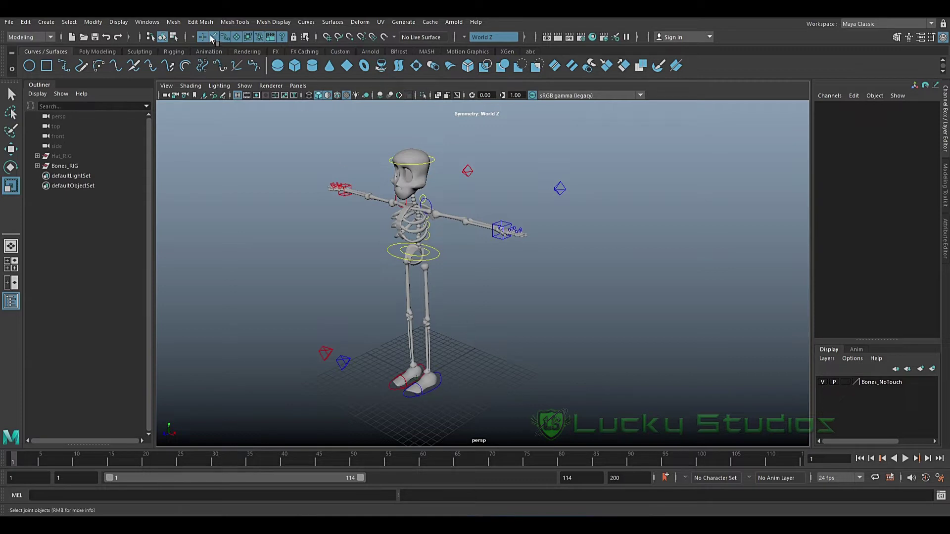
Start the Distance Tool and grid-snap its first point between the skeleton's feet
click(48, 22)
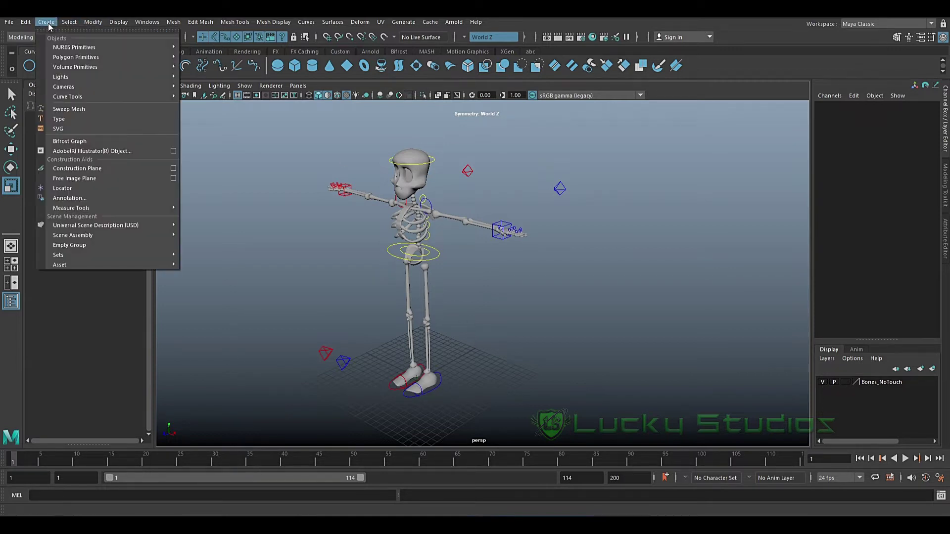
mouse_move(126, 210)
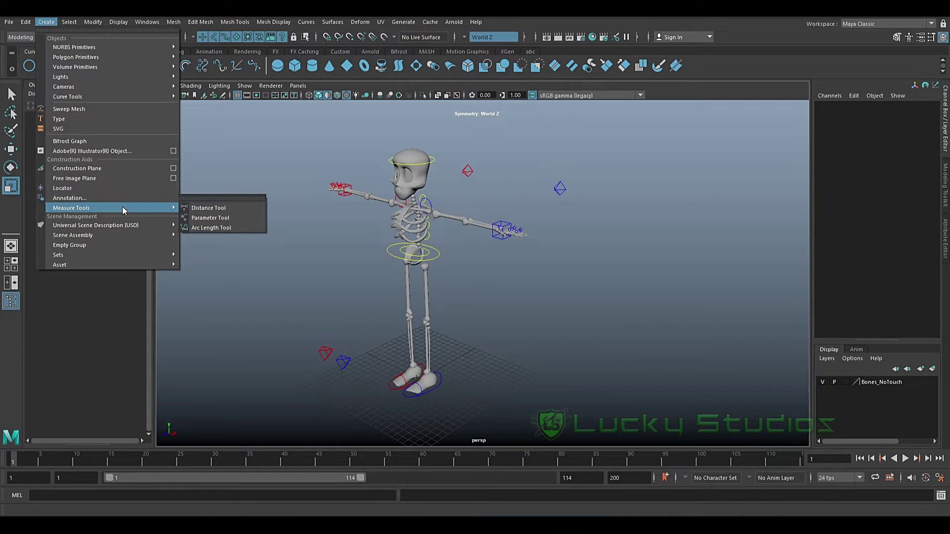
click(209, 210)
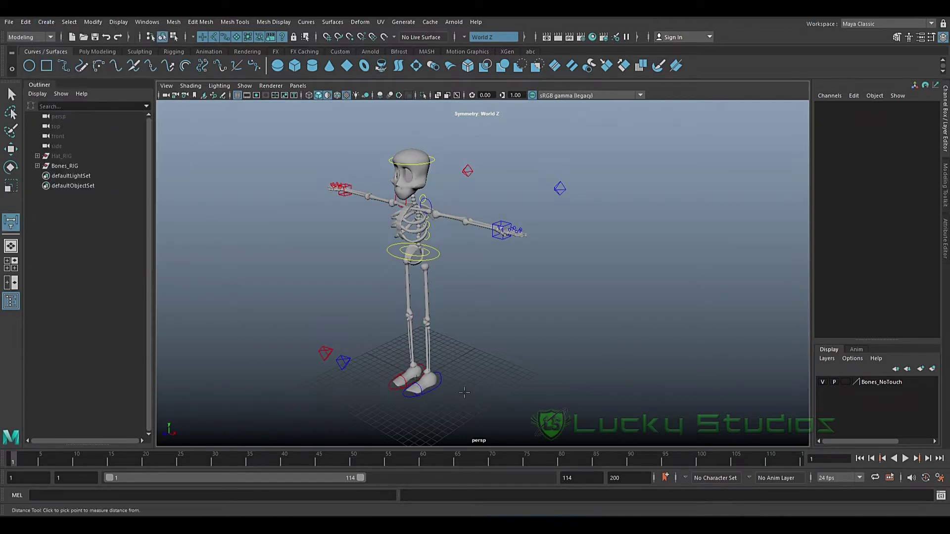
scroll(460, 389, up, 3)
scroll(460, 389, down, 2)
alt+drag(460, 389, 489, 341)
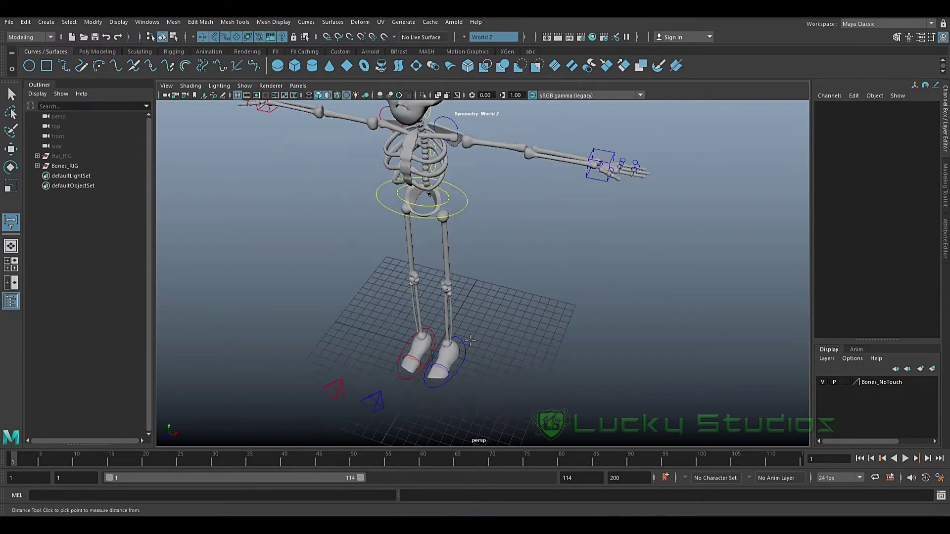
scroll(490, 342, up, 4)
scroll(552, 246, down, 2)
alt+drag(553, 246, 485, 335)
scroll(485, 334, up, 6)
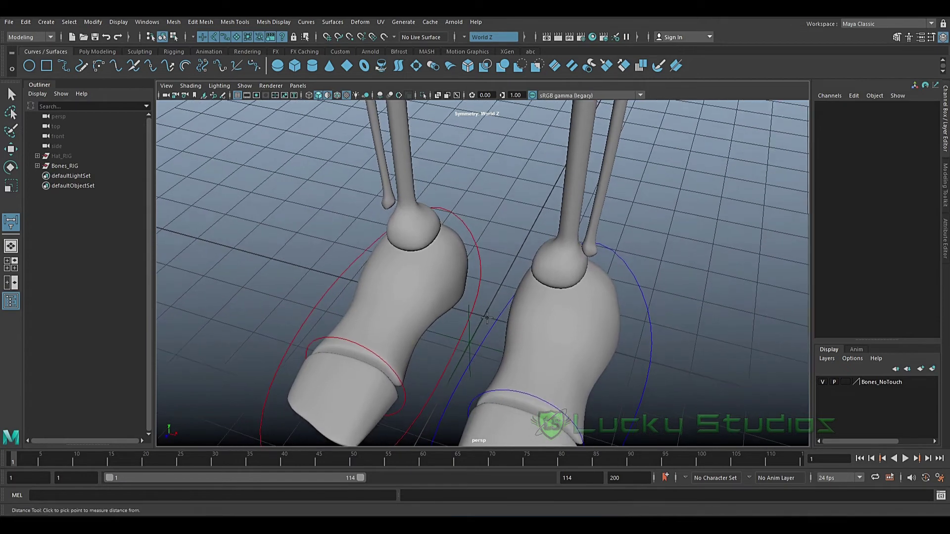
key(x)
click(483, 315)
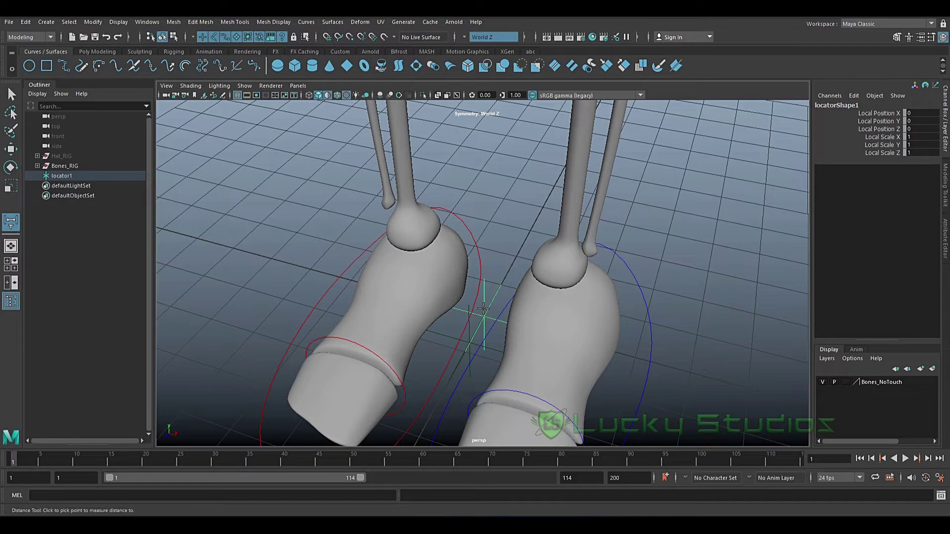
Bring the view up and in for a close look down onto the top of the skull
scroll(483, 309, down, 5)
alt+drag(483, 309, 479, 331)
scroll(461, 286, down, 4)
alt+middle_drag(480, 331, 487, 351)
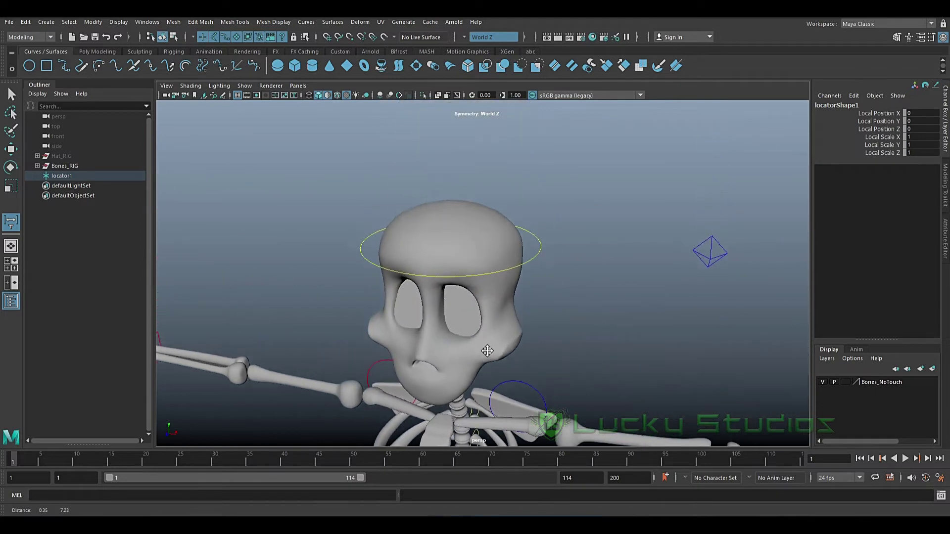
alt+drag(487, 350, 483, 365)
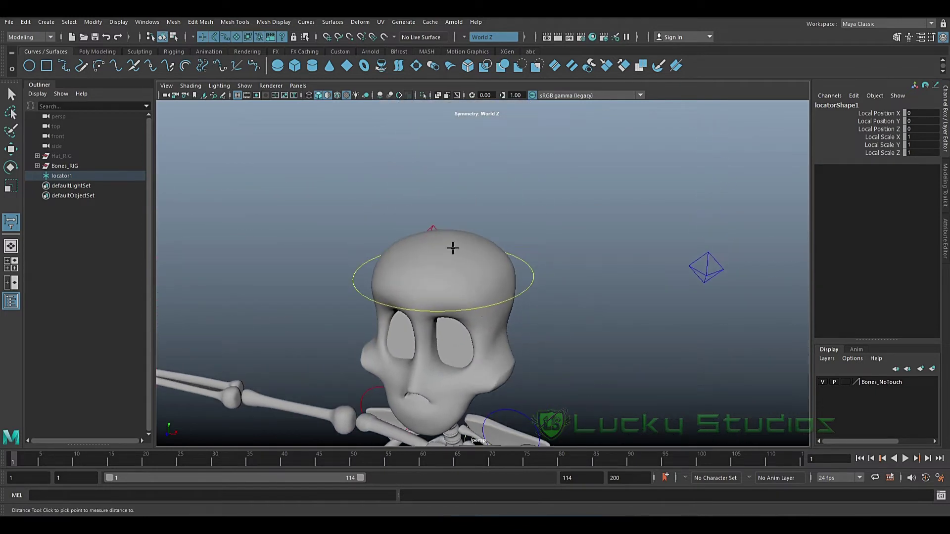
Point-snap the second measuring point atop the skull and frame the 33.260512 distance readout
key(v)
click(441, 231)
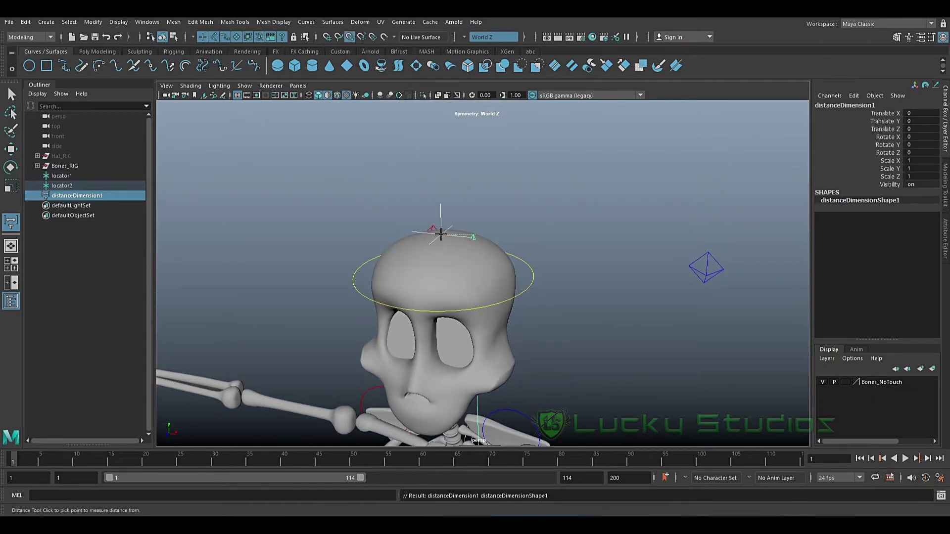
alt+drag(484, 260, 452, 236)
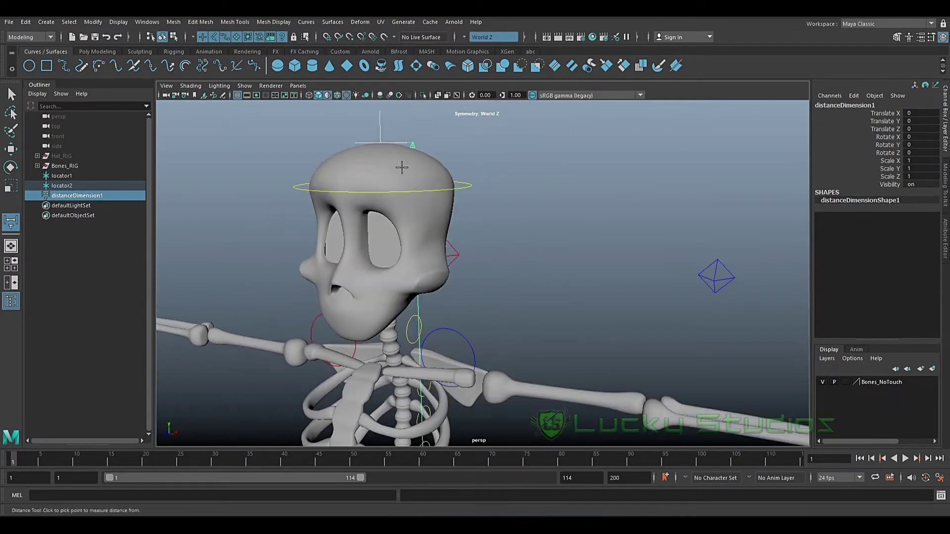
scroll(445, 257, down, 2)
scroll(454, 282, down, 3)
alt+middle_drag(448, 277, 446, 240)
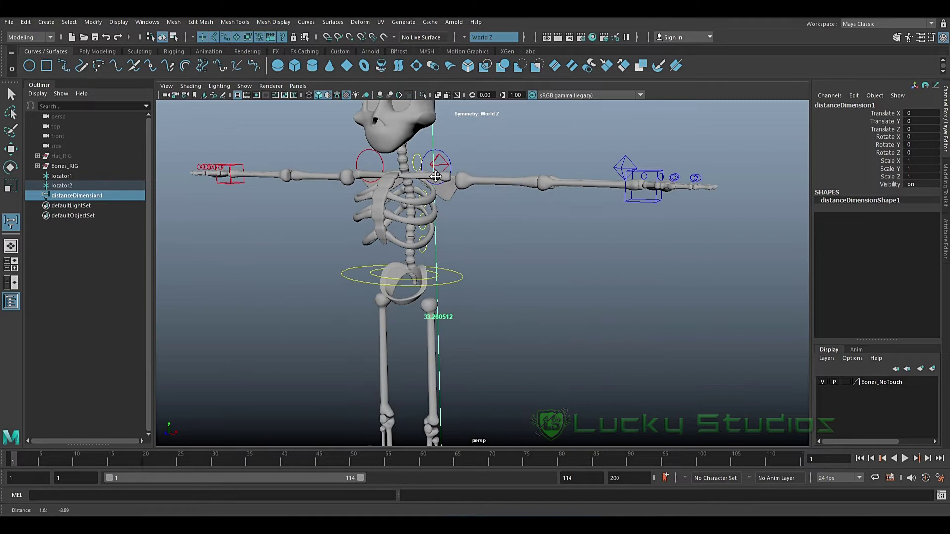
scroll(469, 325, up, 5)
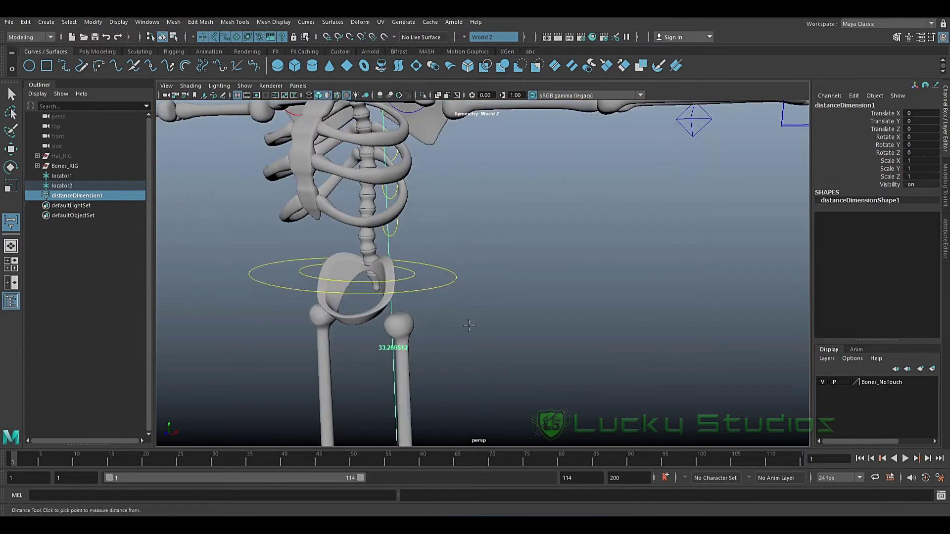
alt+drag(469, 325, 505, 296)
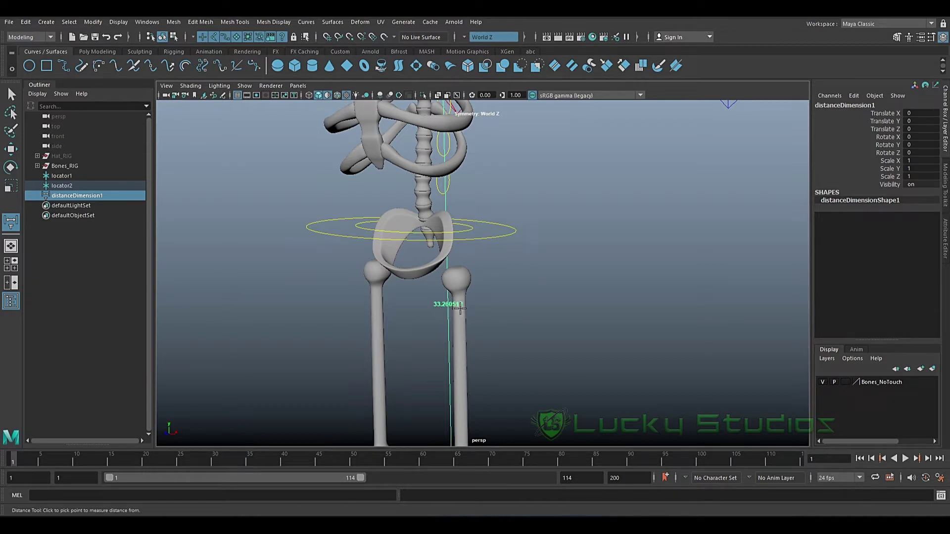
Check the Preferences Settings page showing centimeter linear units, then cancel without changes
click(940, 479)
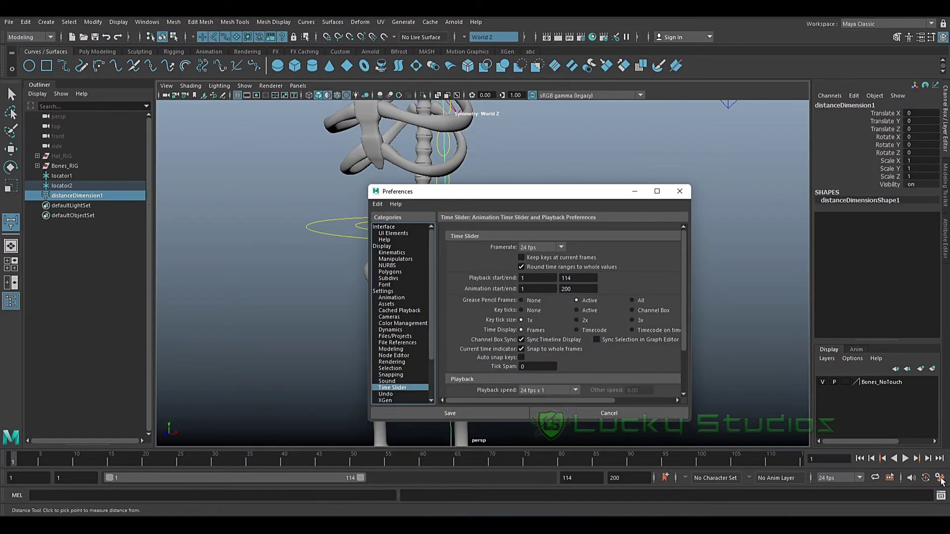
drag(561, 194, 383, 120)
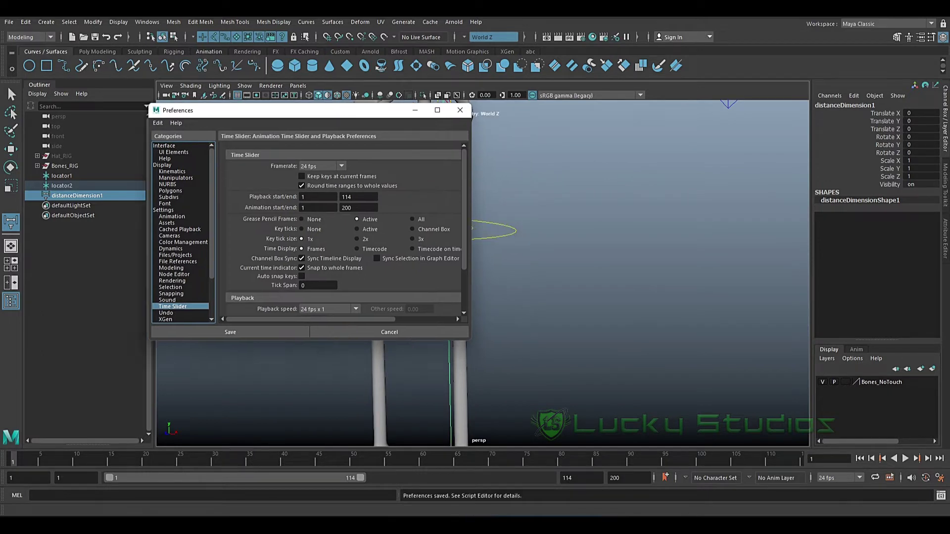
click(147, 22)
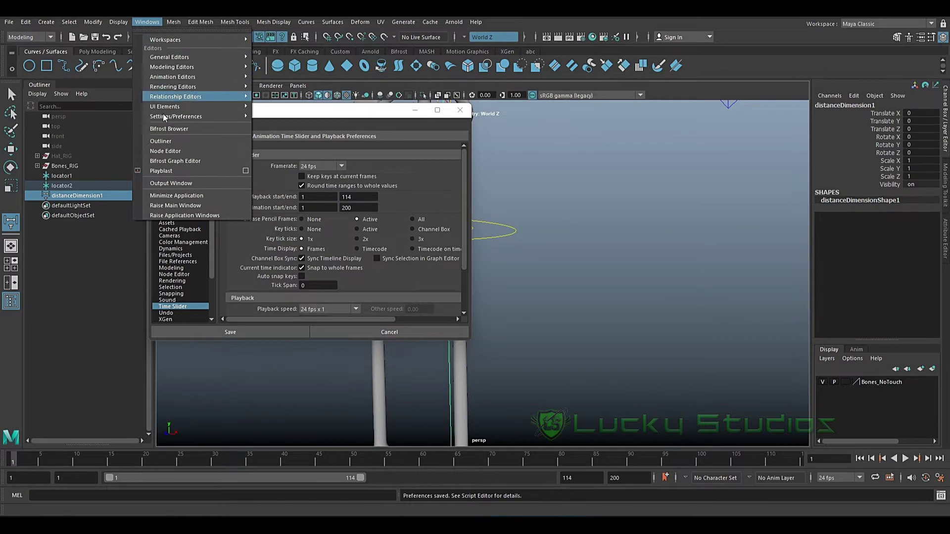
mouse_move(177, 116)
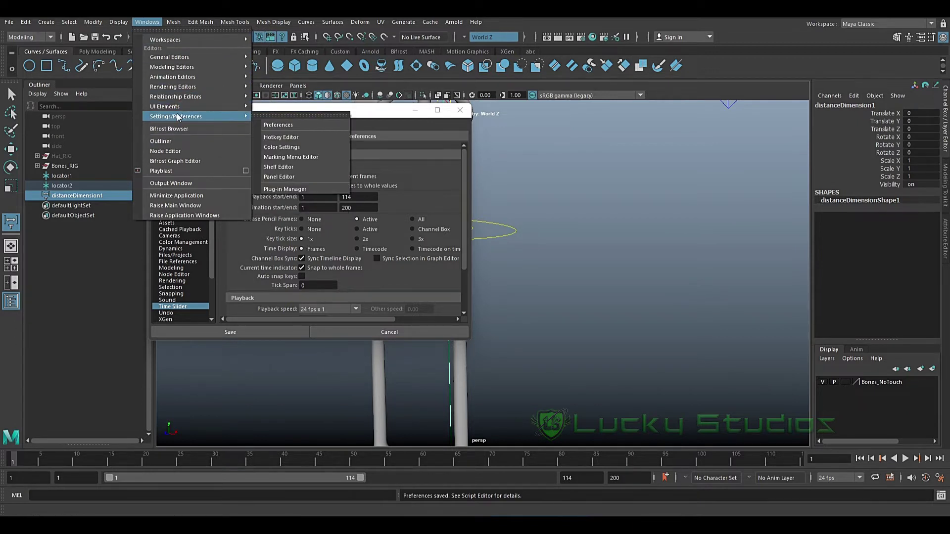
click(287, 124)
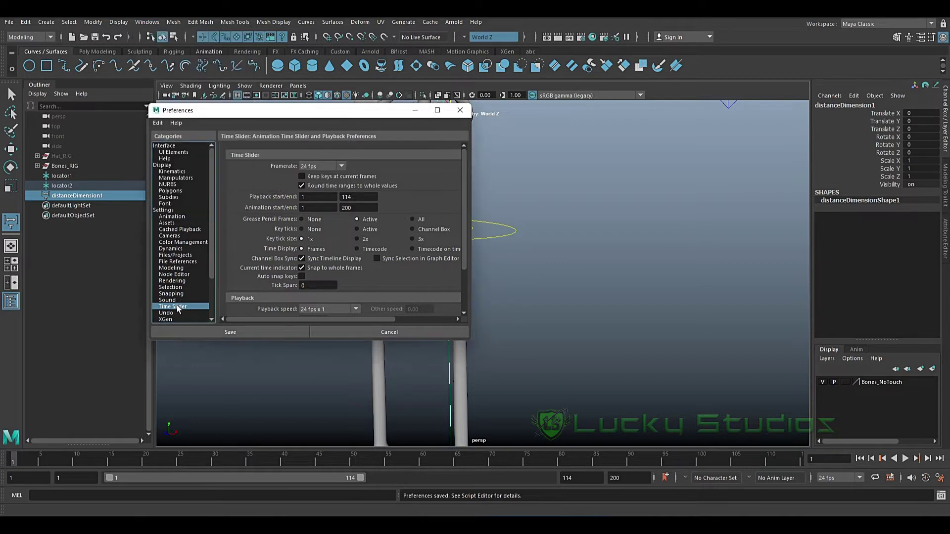
click(167, 211)
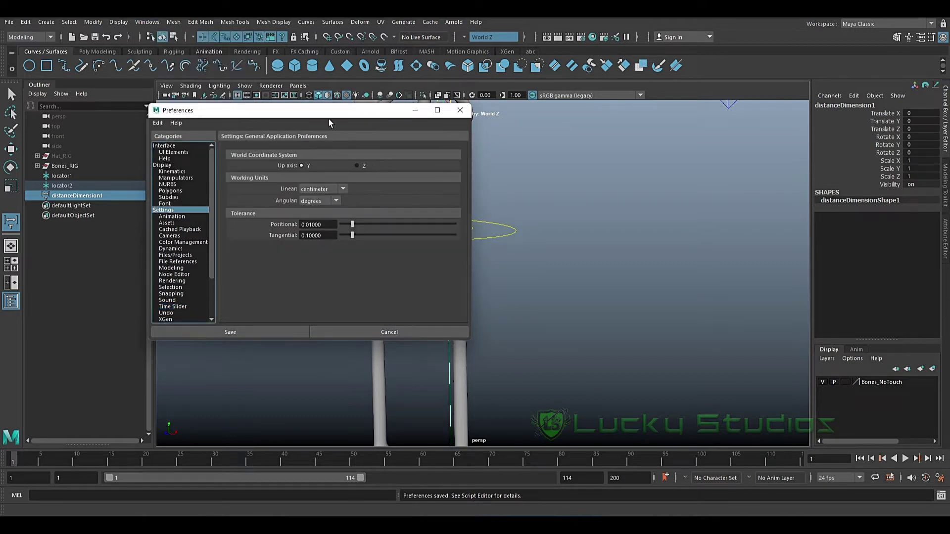
drag(328, 118, 605, 161)
click(654, 379)
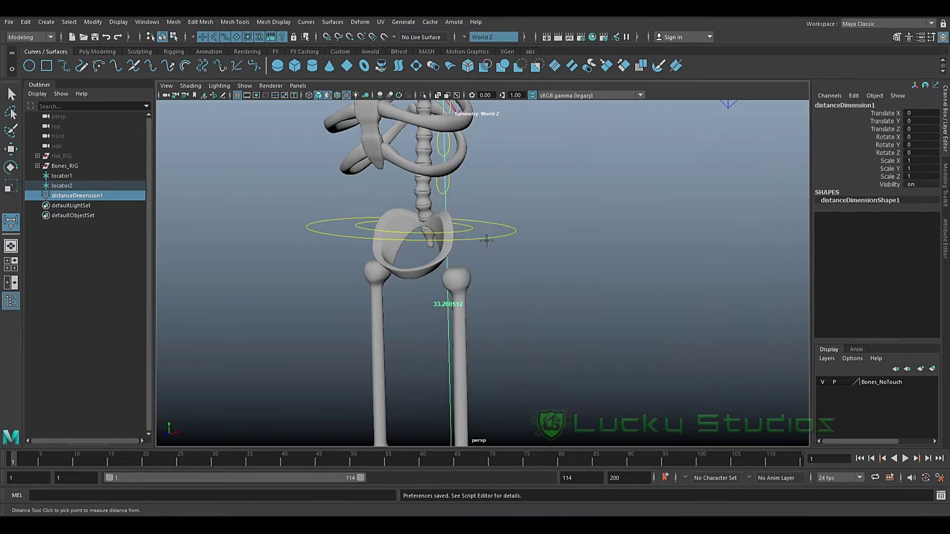
key(f)
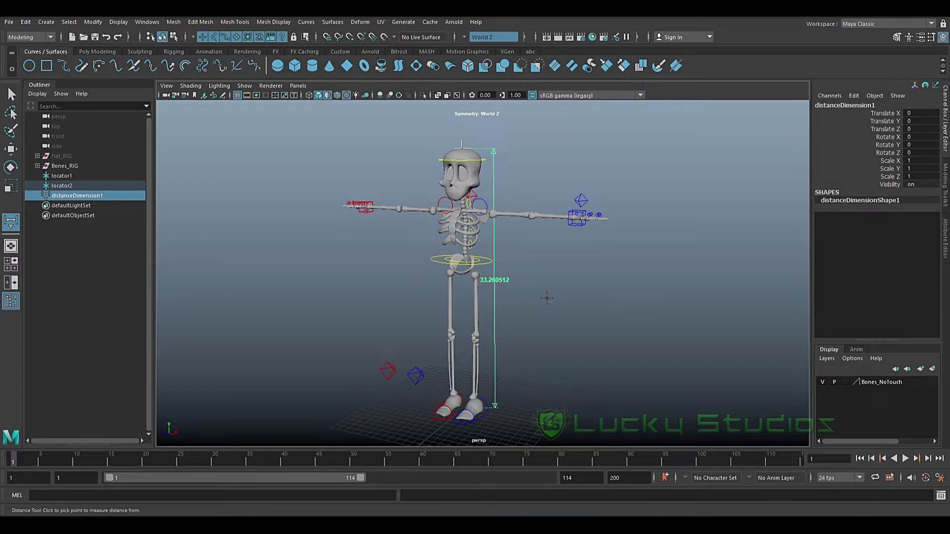
scroll(527, 300, down, 2)
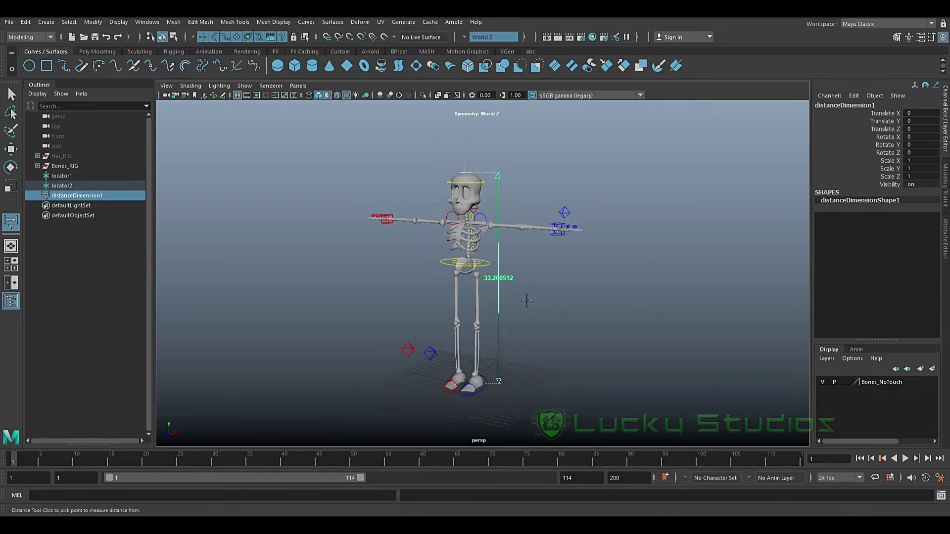
scroll(526, 300, down, 1)
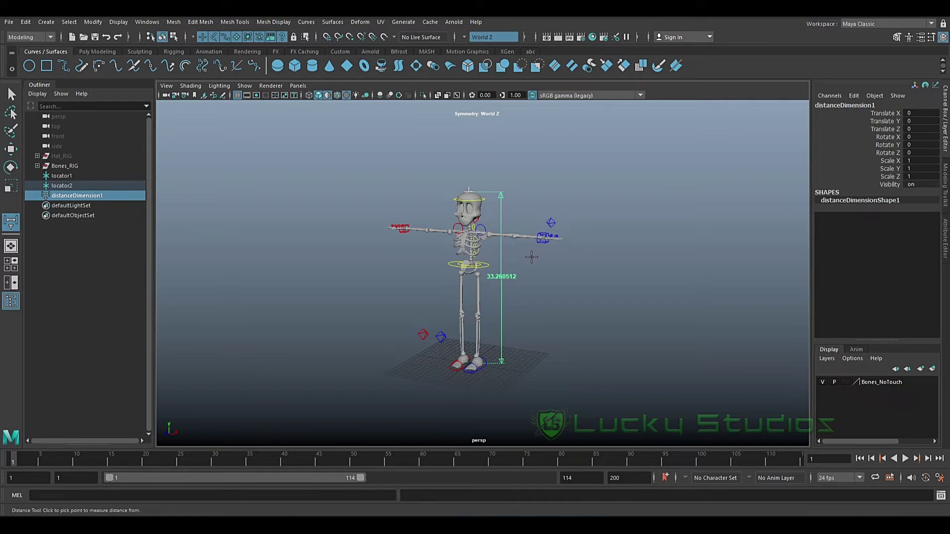
scroll(521, 274, up, 2)
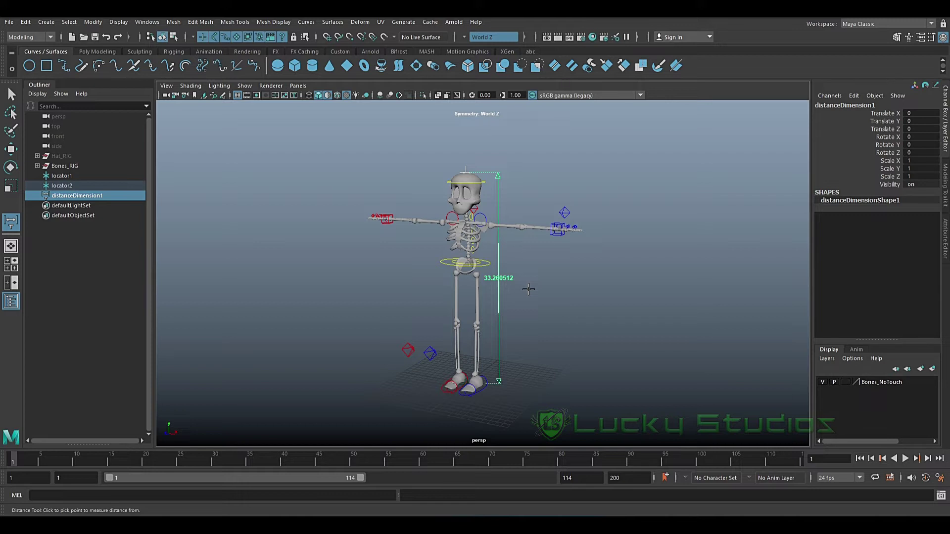
scroll(529, 289, down, 3)
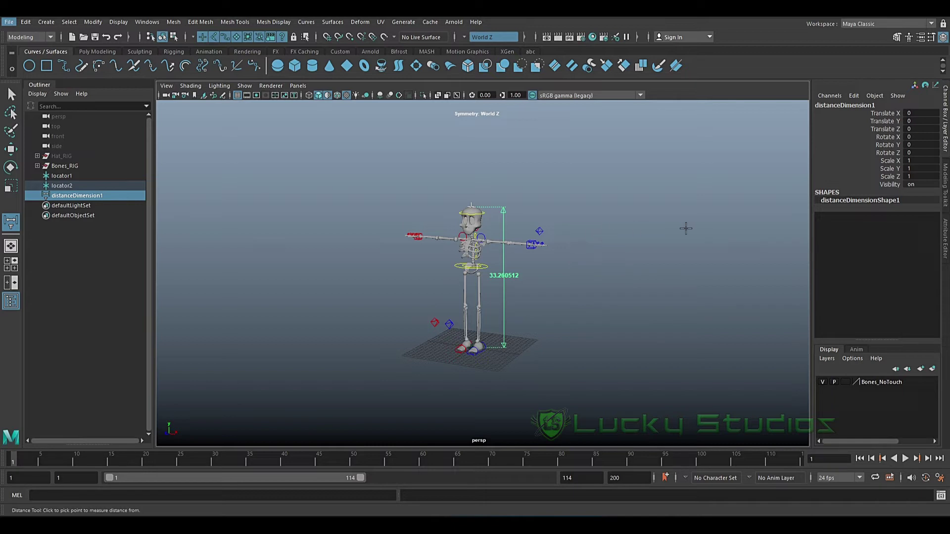
scroll(506, 290, up, 2)
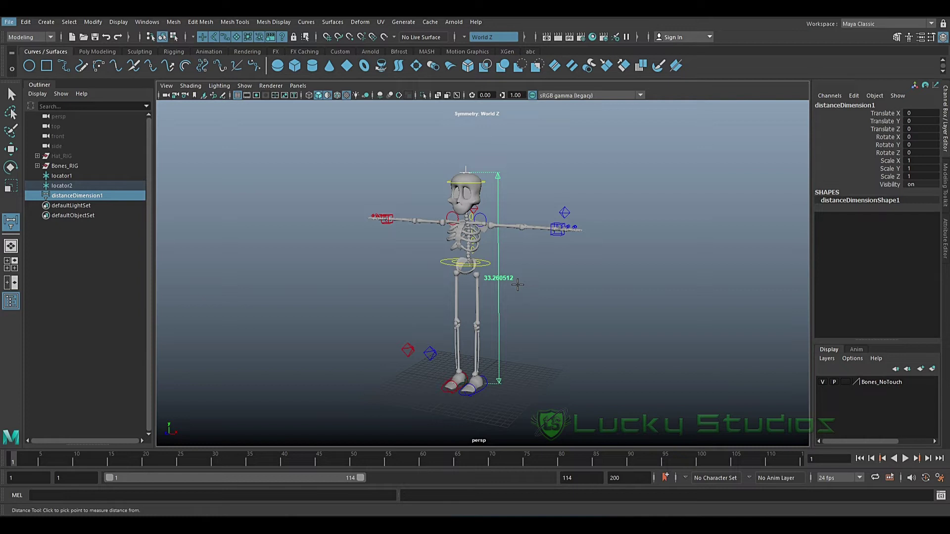
click(940, 477)
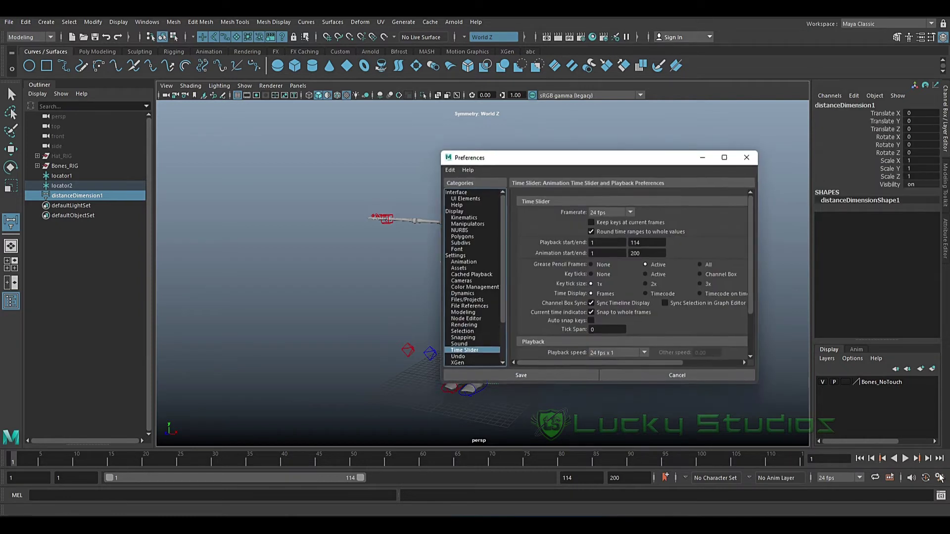
click(457, 255)
click(629, 235)
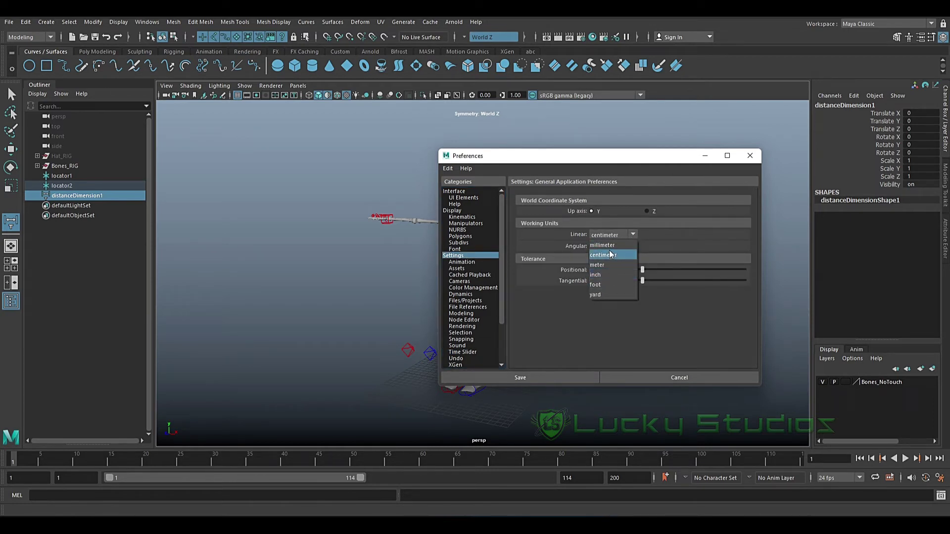
click(661, 379)
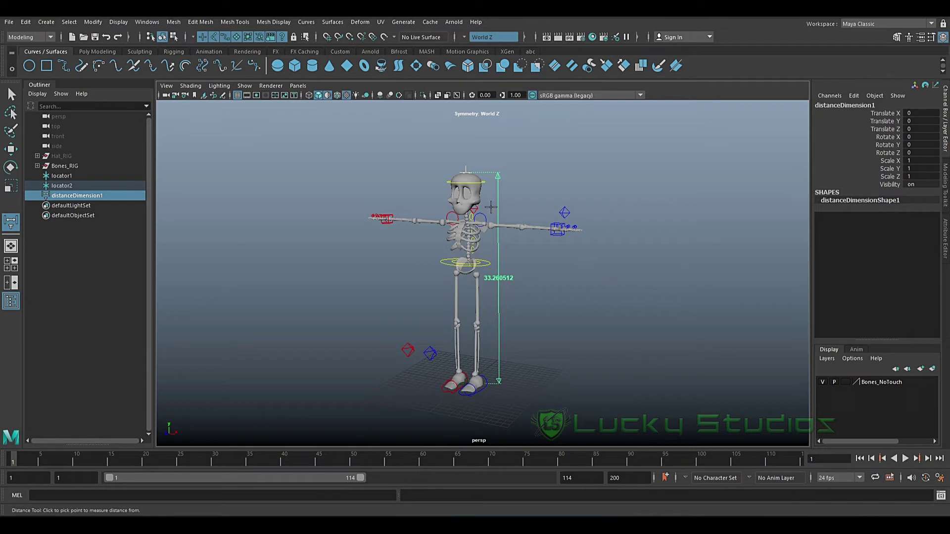
Inspect locator2, locator1 and distanceDimension1 in the Outliner, finishing with locator2 selected
scroll(532, 282, down, 2)
scroll(533, 282, up, 2)
click(68, 185)
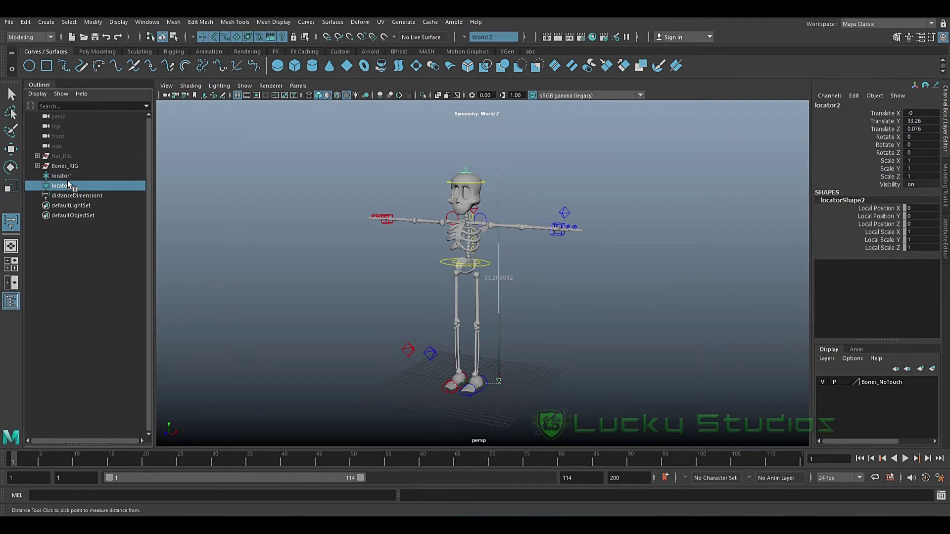
click(70, 175)
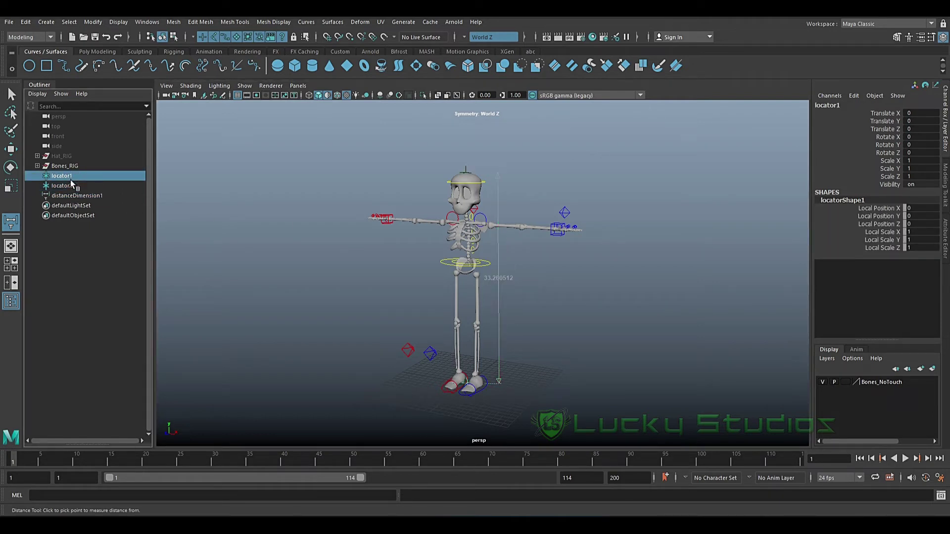
click(70, 183)
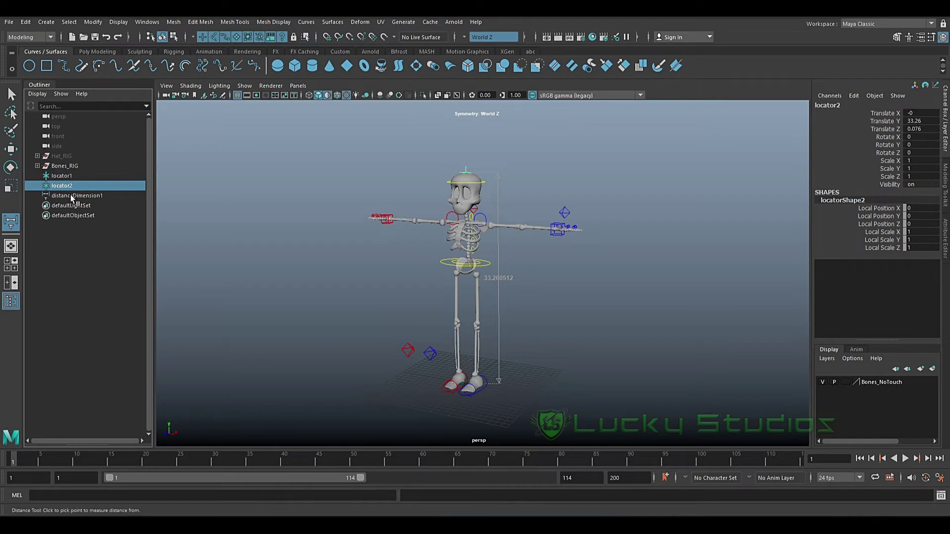
click(70, 195)
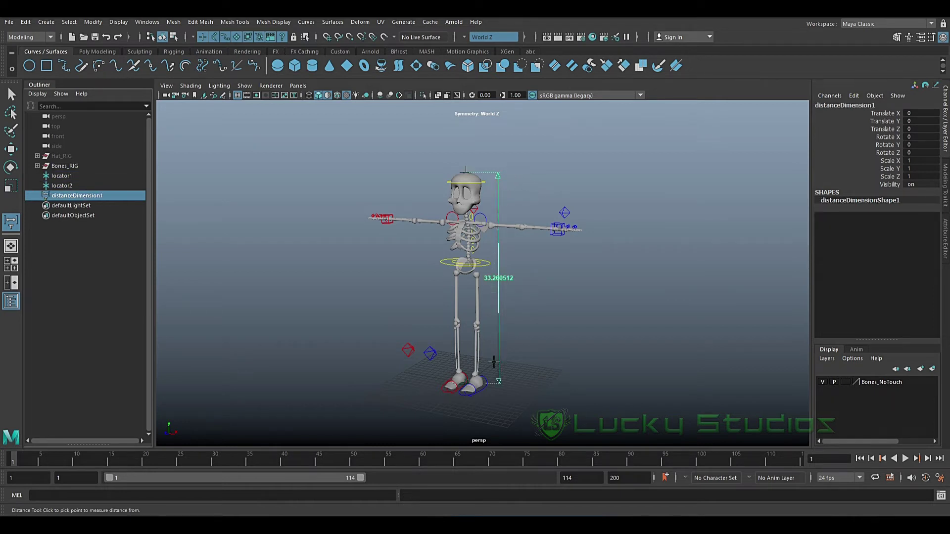
scroll(511, 269, down, 3)
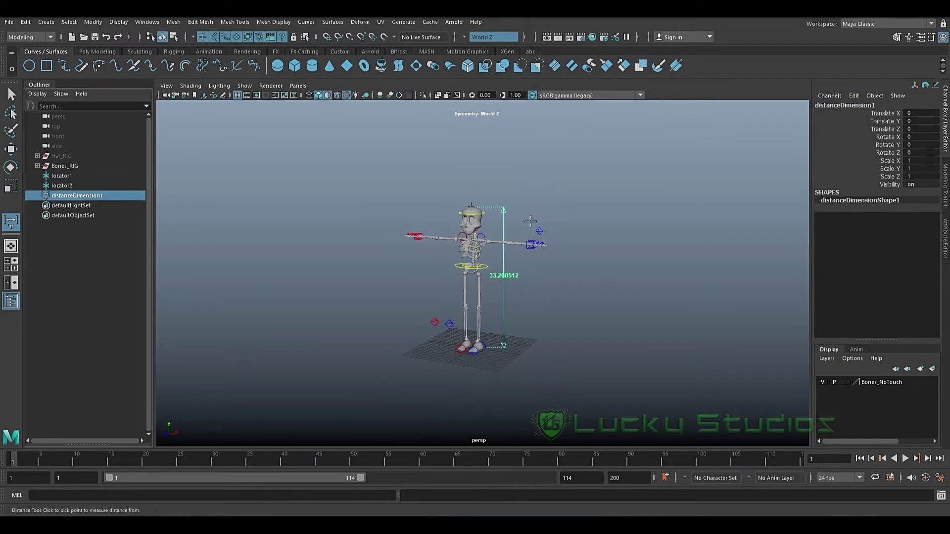
scroll(528, 223, down, 2)
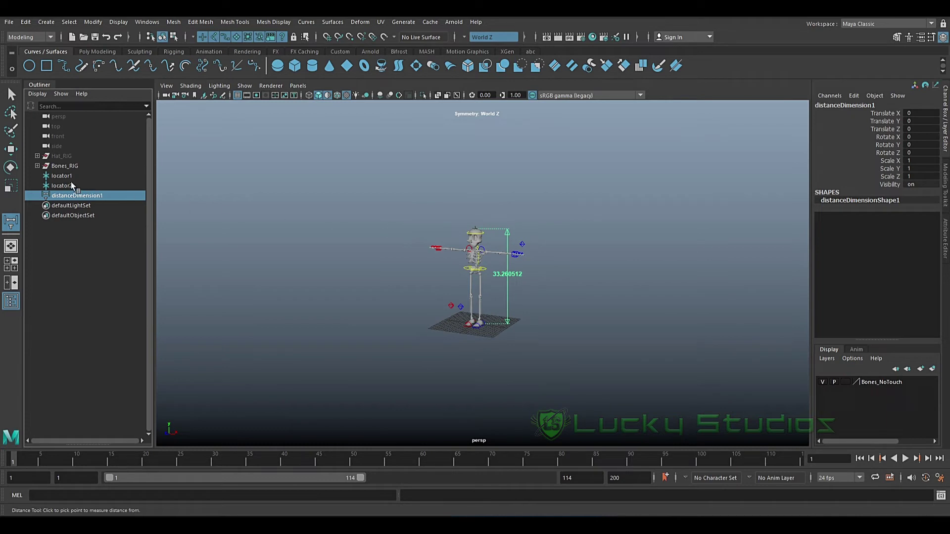
click(71, 185)
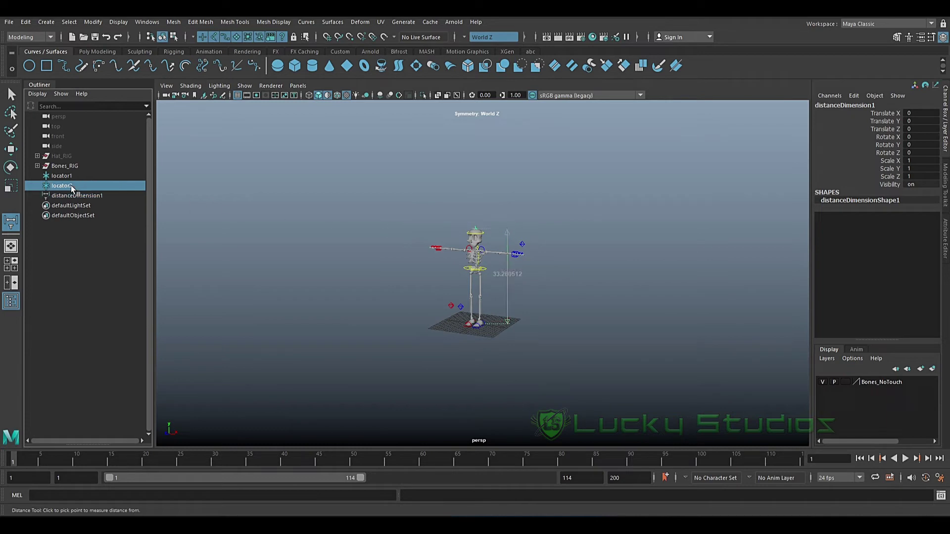
Move locator2 up to Translate Y 182.711, stretching the measurement to about 182.71
key(w)
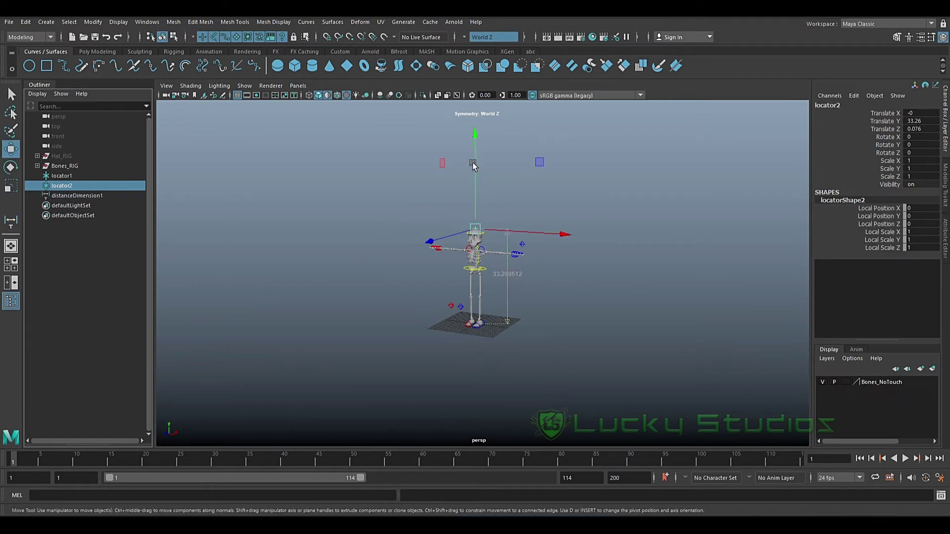
drag(473, 165, 479, 122)
scroll(542, 168, up, 2)
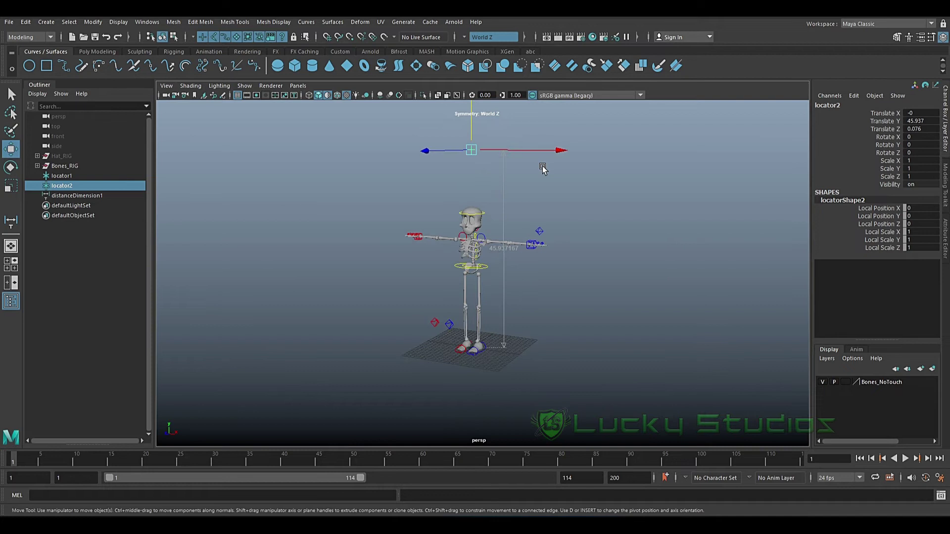
scroll(541, 210, up, 5)
drag(462, 256, 458, 103)
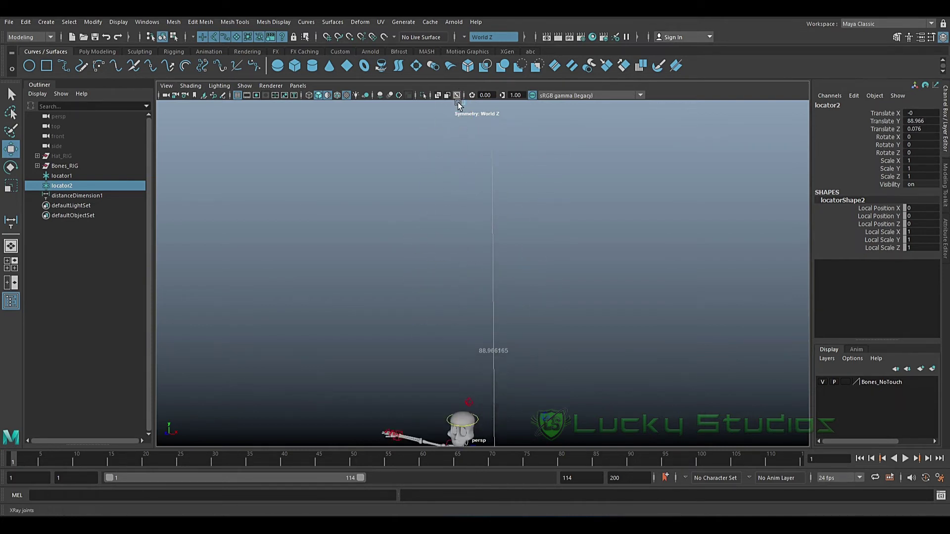
scroll(465, 148, down, 5)
drag(481, 171, 486, 103)
scroll(565, 200, up, 3)
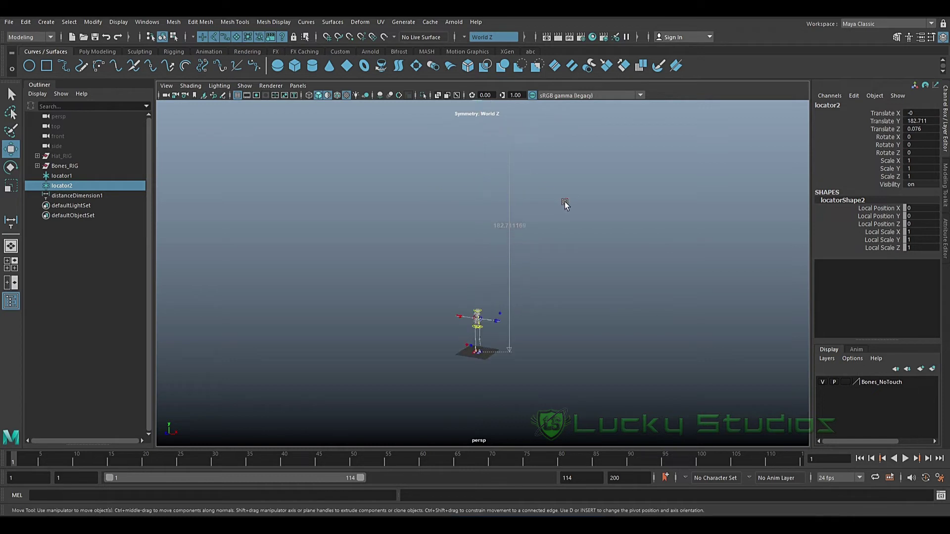
scroll(562, 203, down, 2)
scroll(584, 316, up, 3)
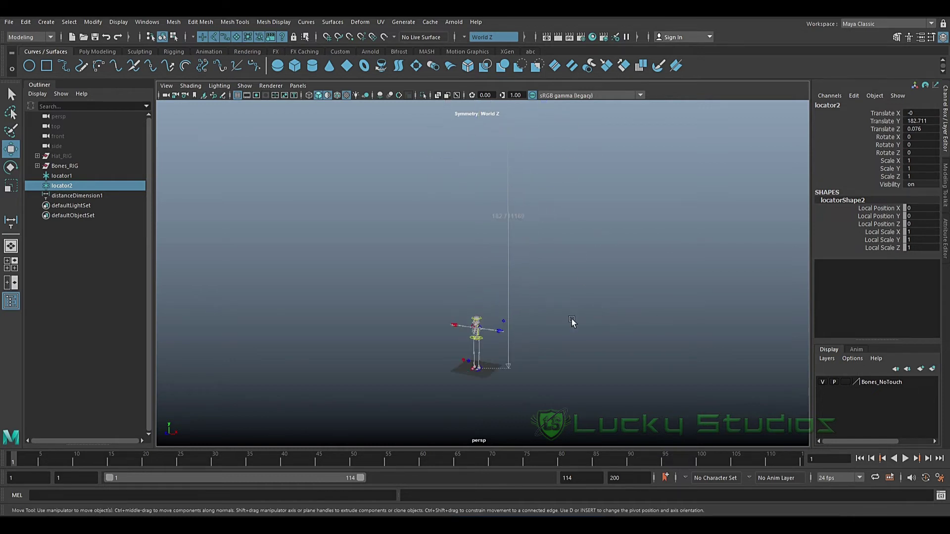
scroll(499, 340, up, 2)
scroll(503, 341, up, 4)
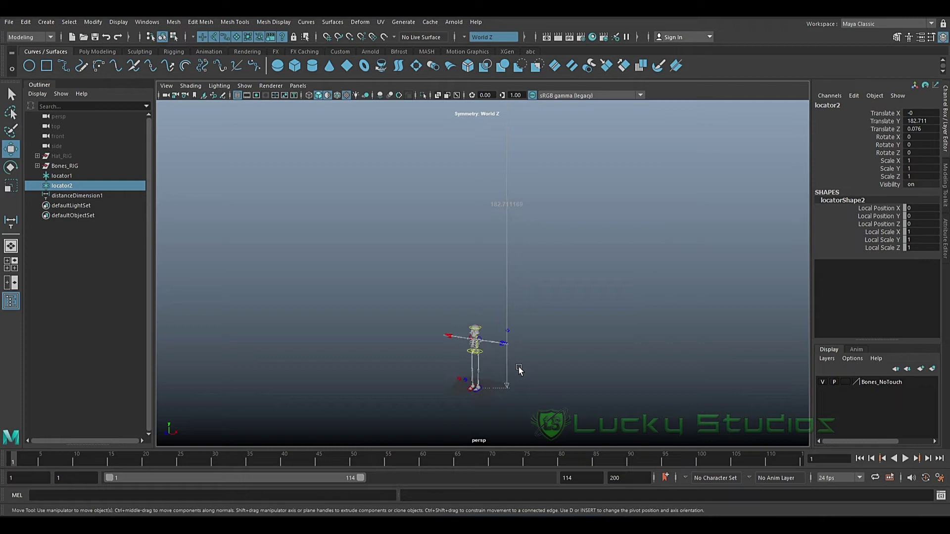
alt+middle_drag(563, 352, 489, 292)
Box-select the upper skeleton controls, then undo the accidental parenting of a hand control under locator1
click(342, 213)
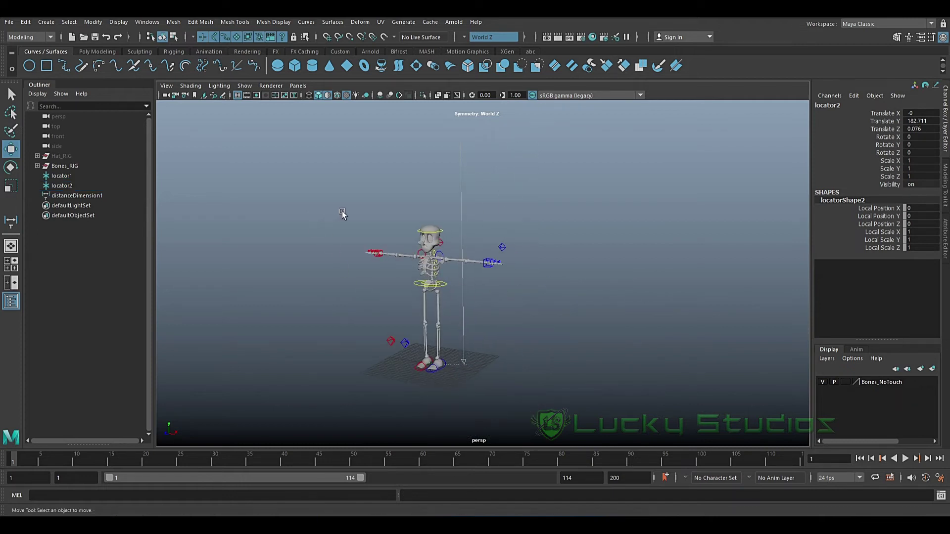
drag(355, 208, 447, 329)
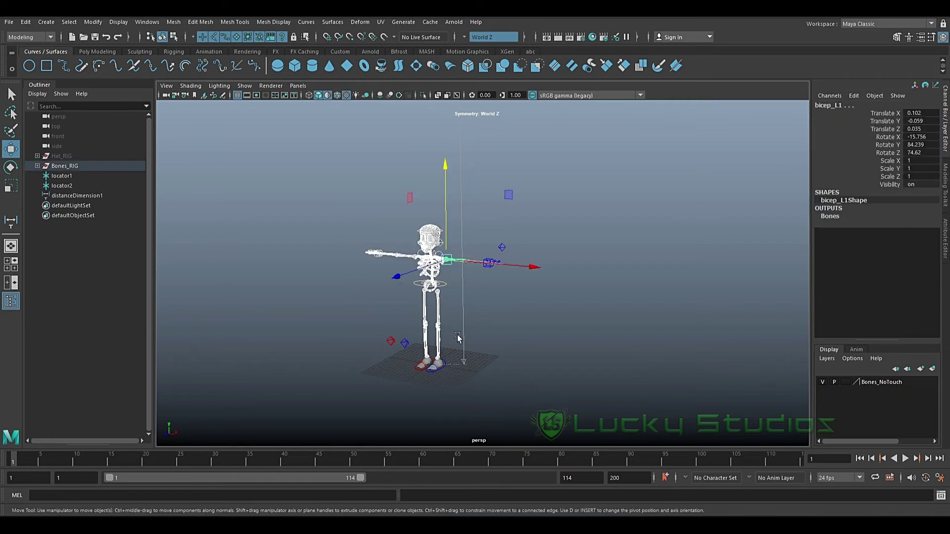
middle_drag(78, 166, 43, 174)
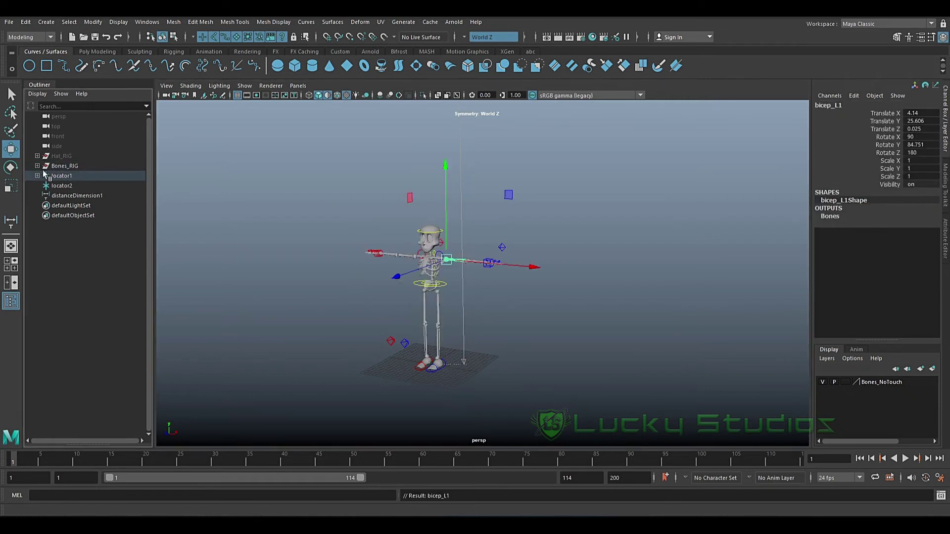
key(ctrl+z)
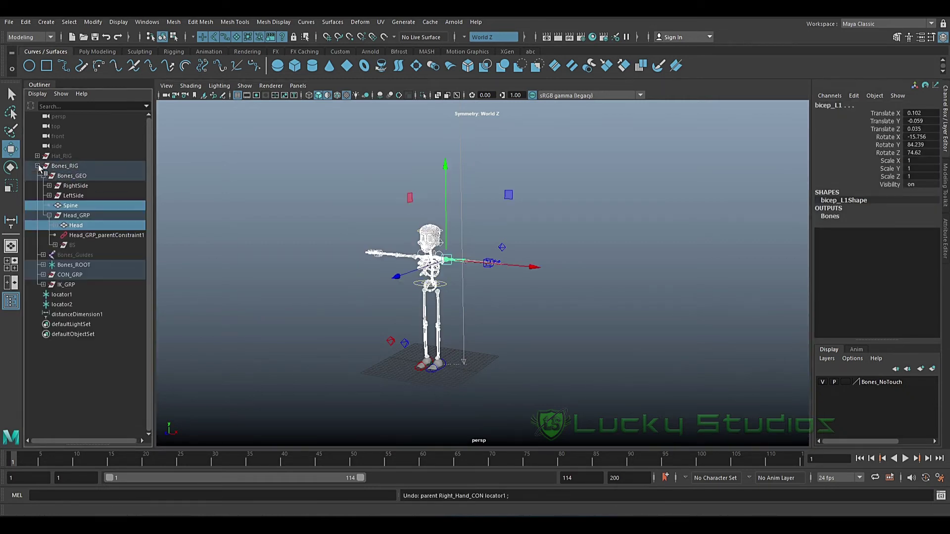
Clear the selection and select the skeleton root Bones_ROOT in the Outliner
click(115, 295)
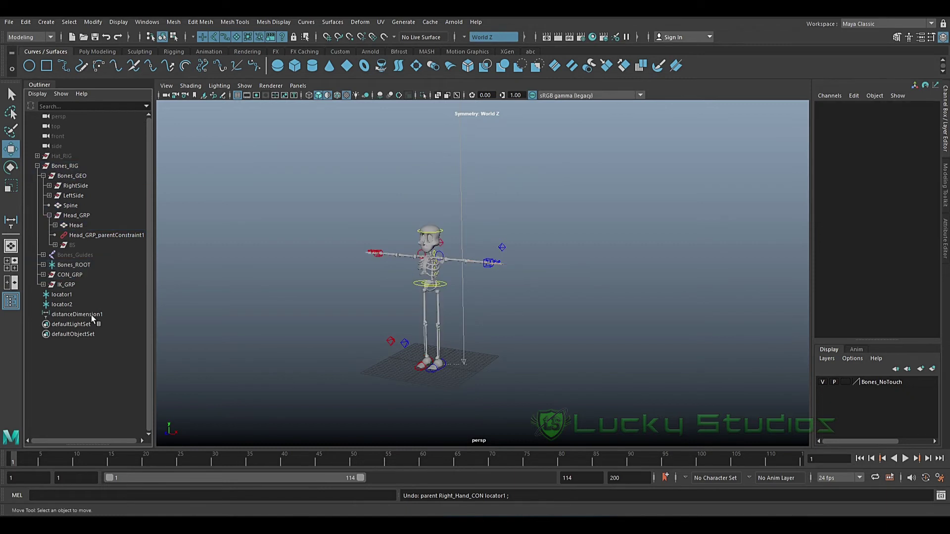
click(72, 265)
scroll(439, 382, up, 3)
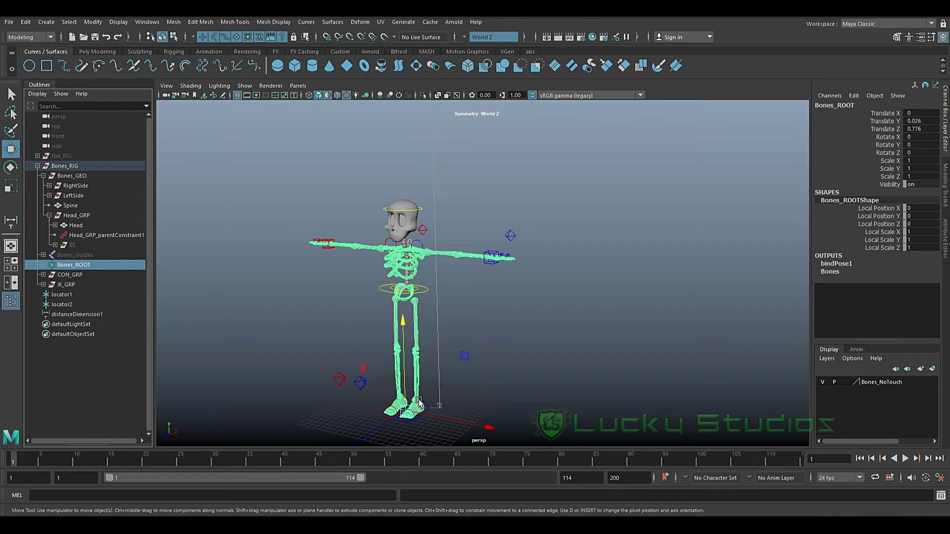
Trial-scale the skeleton, undo it back to scale 1, and select the Head mesh
key(r)
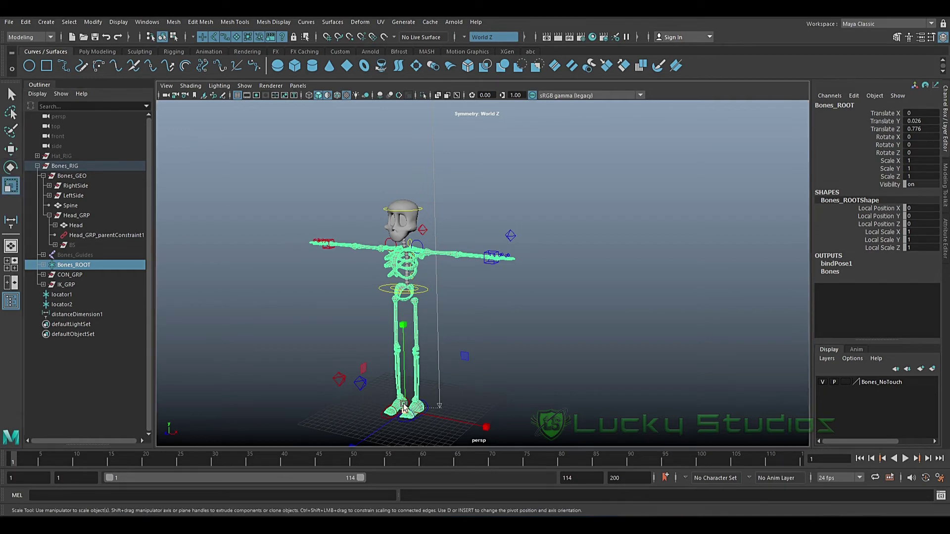
drag(405, 410, 493, 370)
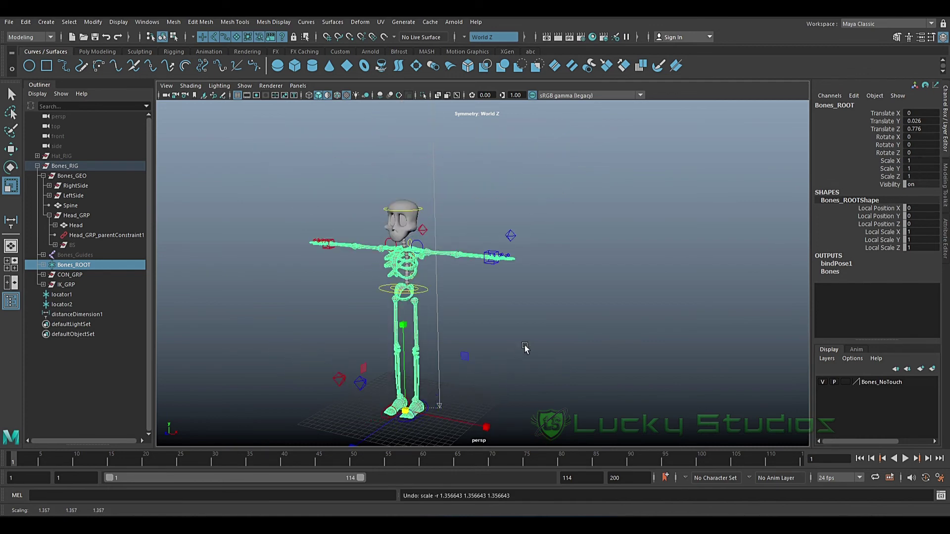
key(ctrl+z)
click(573, 312)
click(401, 220)
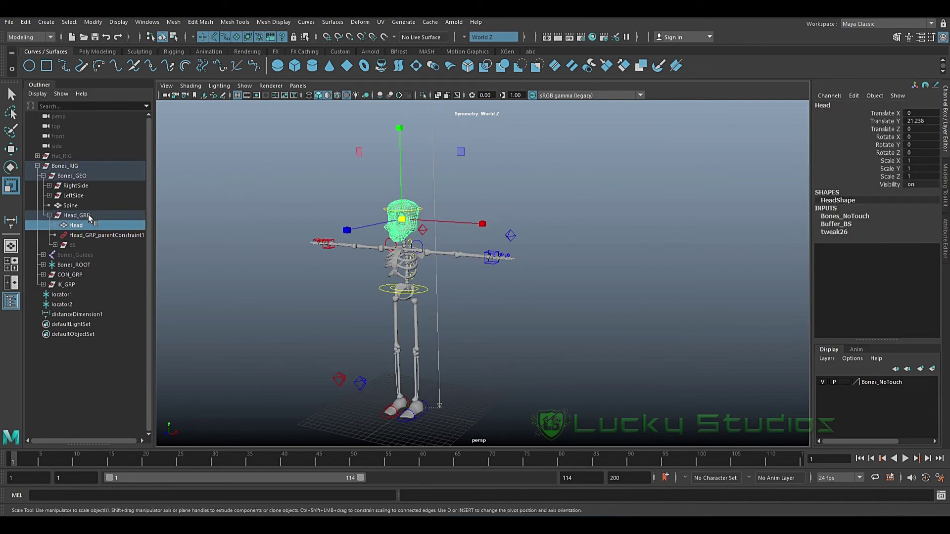
Collapse Bones_RIG, reveal Head in the Outliner, and select its Head_GRP group
click(38, 166)
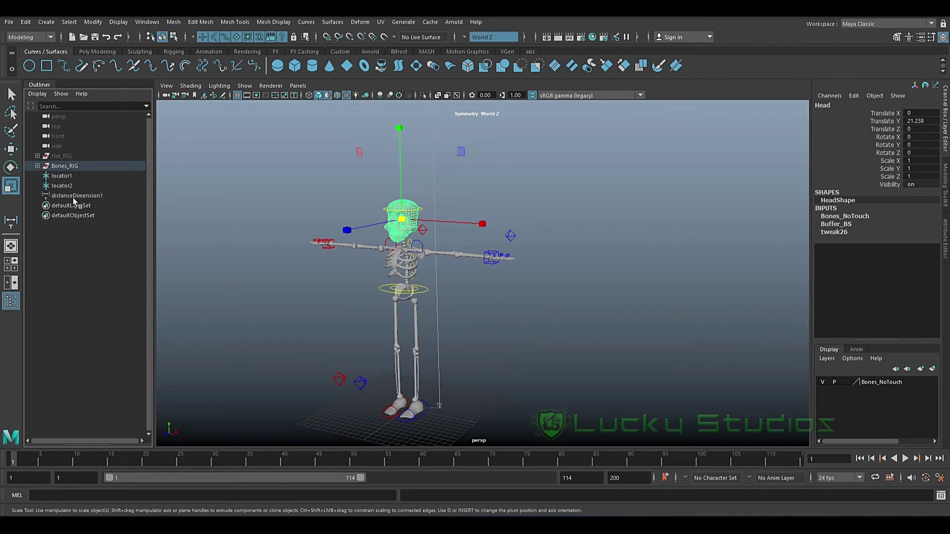
key(f)
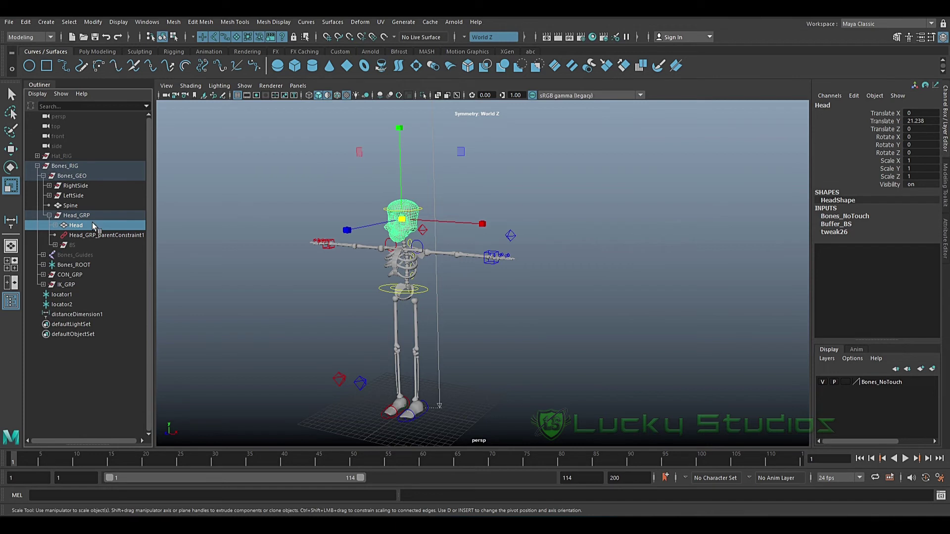
click(79, 216)
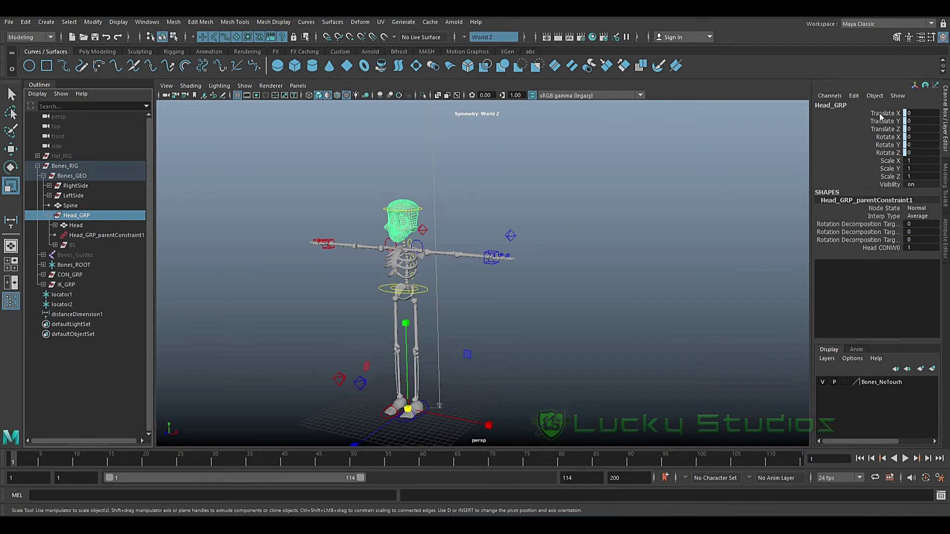
In the Animation menu set, scale-constrain Head_GRP to Bones_ROOT, creating Head_GRP_scaleConstraint1
click(50, 37)
click(36, 68)
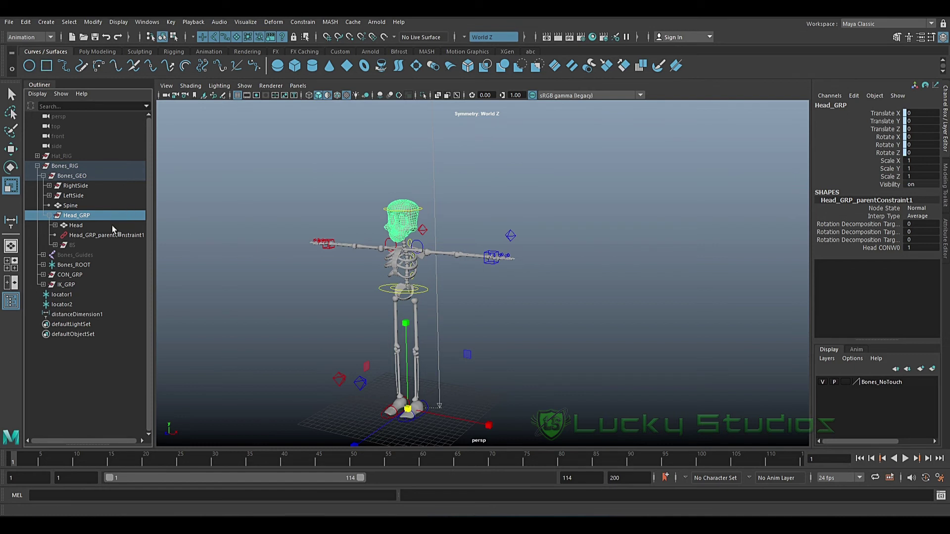
click(78, 266)
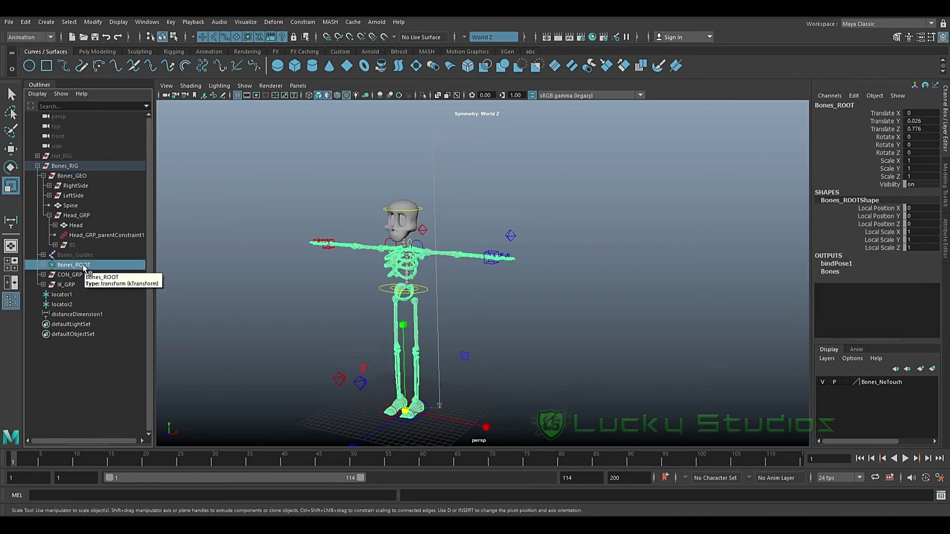
ctrl+click(77, 216)
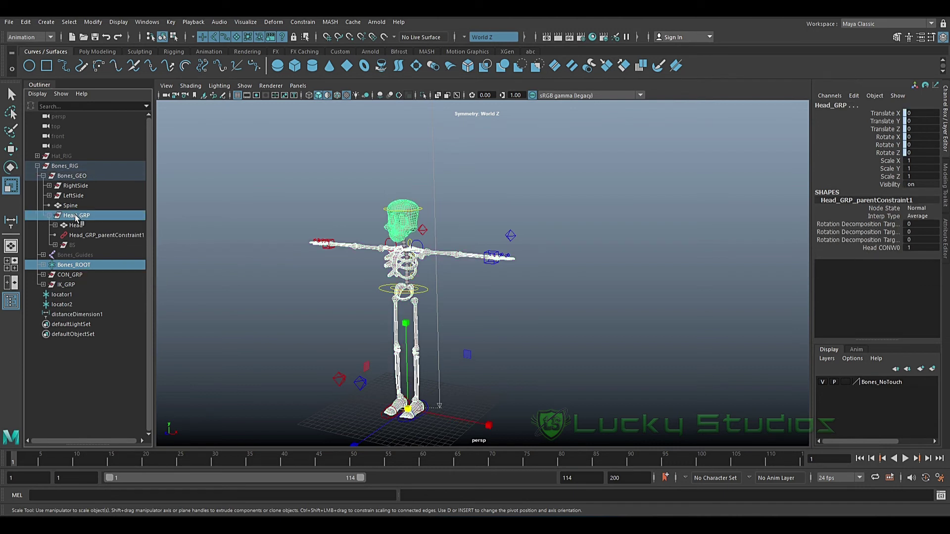
click(294, 19)
click(319, 79)
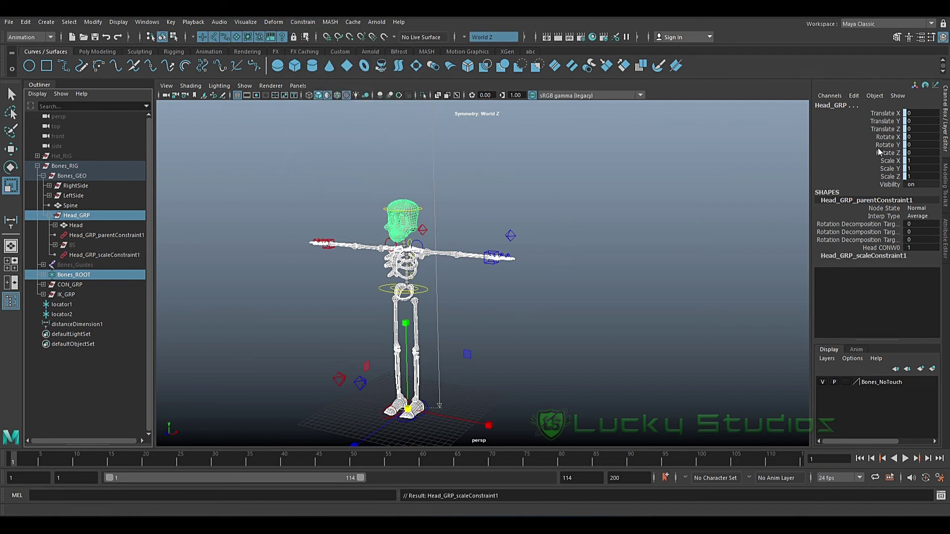
click(569, 231)
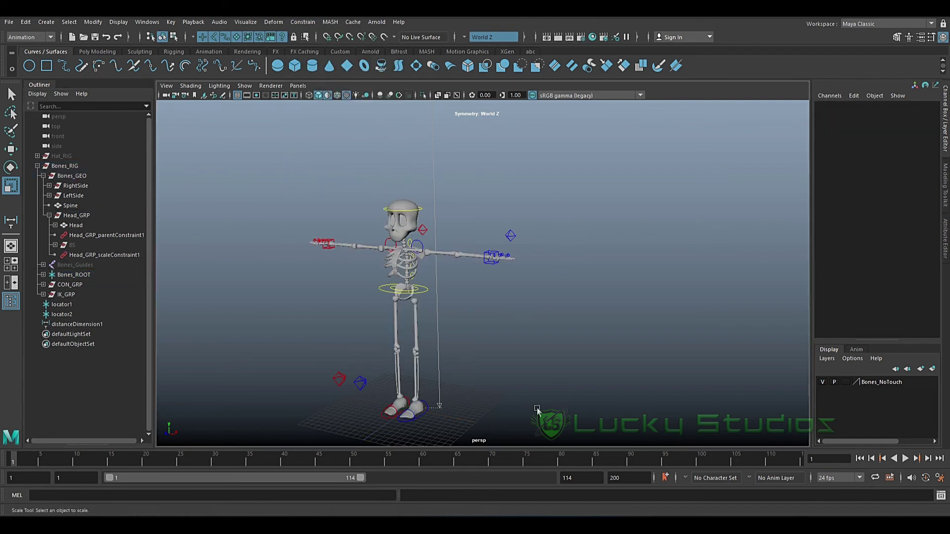
Scale Bones_ROOT uniformly to about 5.474 so the rig reaches the 182.71 measurement height
click(75, 275)
scroll(435, 336, down, 3)
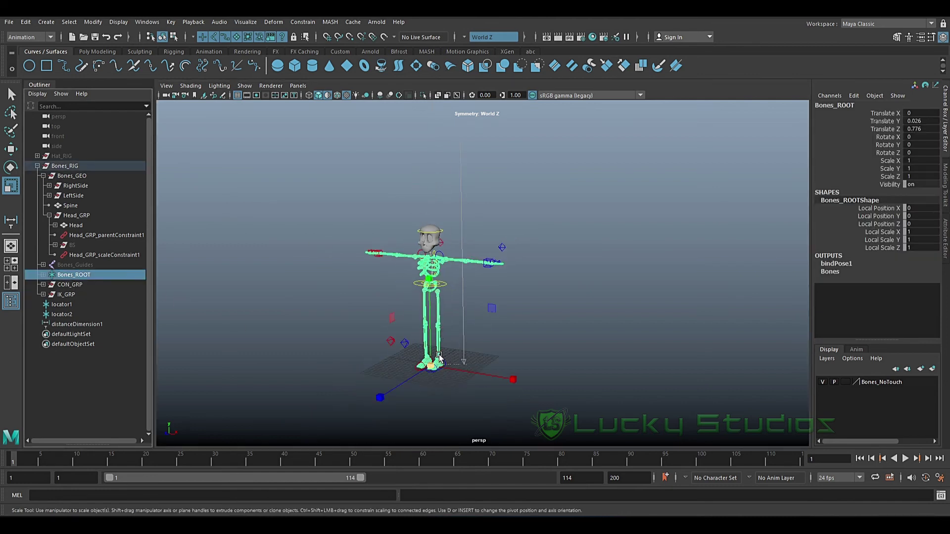
drag(430, 367, 545, 320)
scroll(545, 320, down, 5)
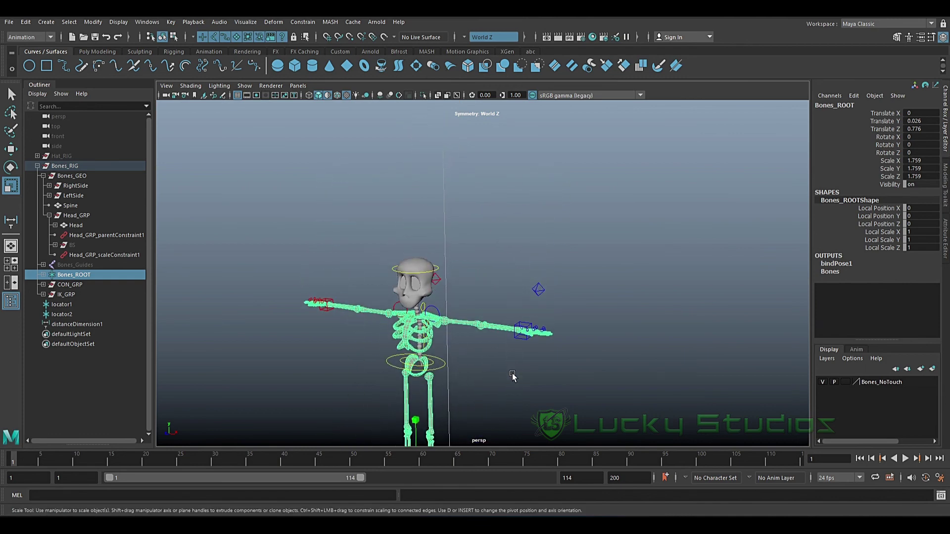
scroll(516, 375, down, 3)
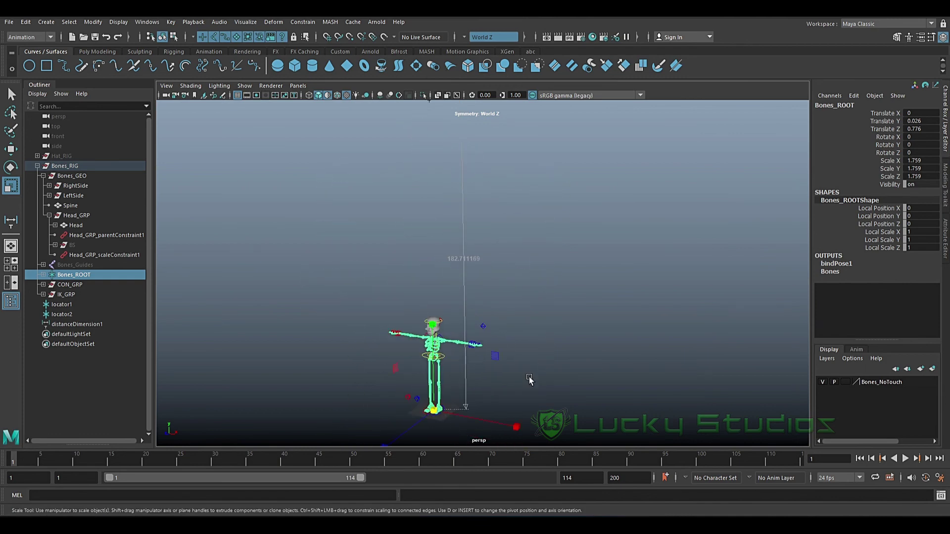
drag(449, 367, 608, 340)
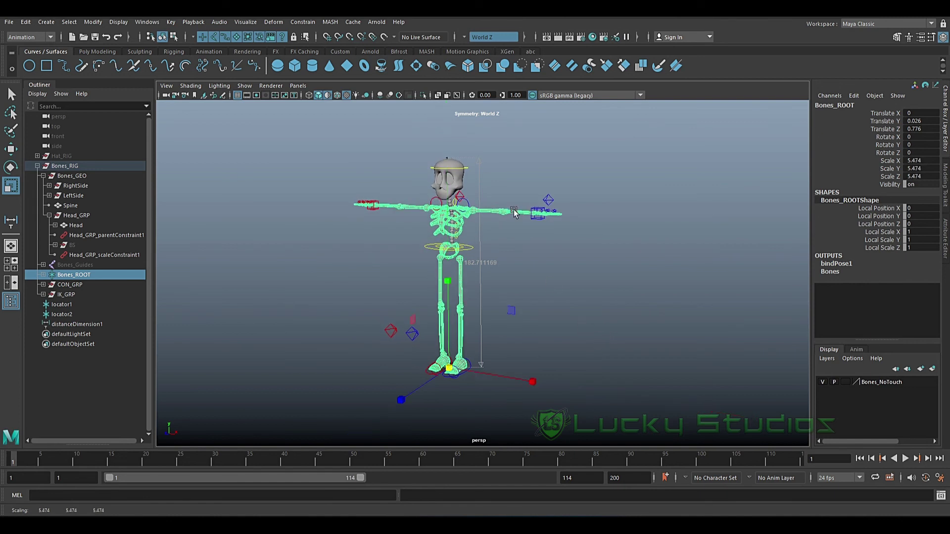
scroll(516, 212, up, 2)
click(537, 261)
scroll(537, 261, down, 2)
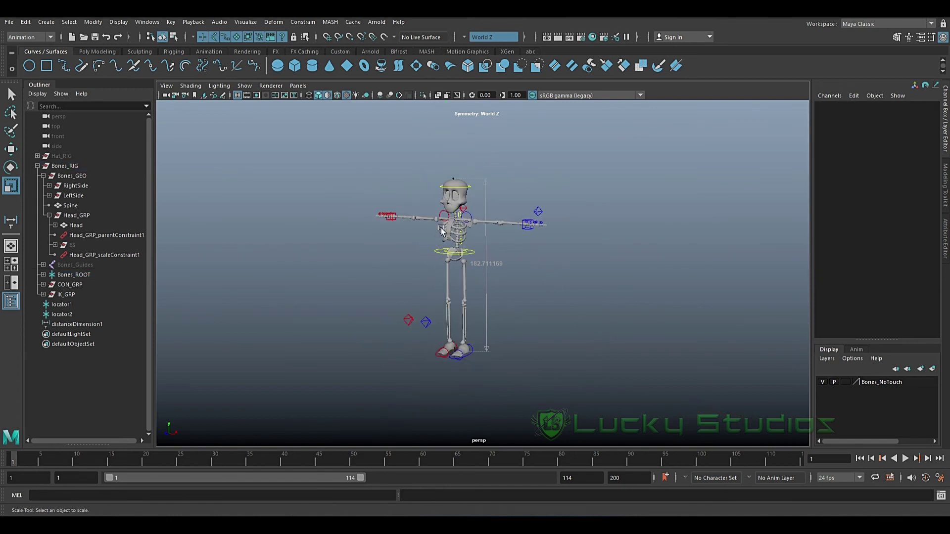
drag(343, 170, 643, 405)
click(583, 248)
drag(325, 150, 596, 321)
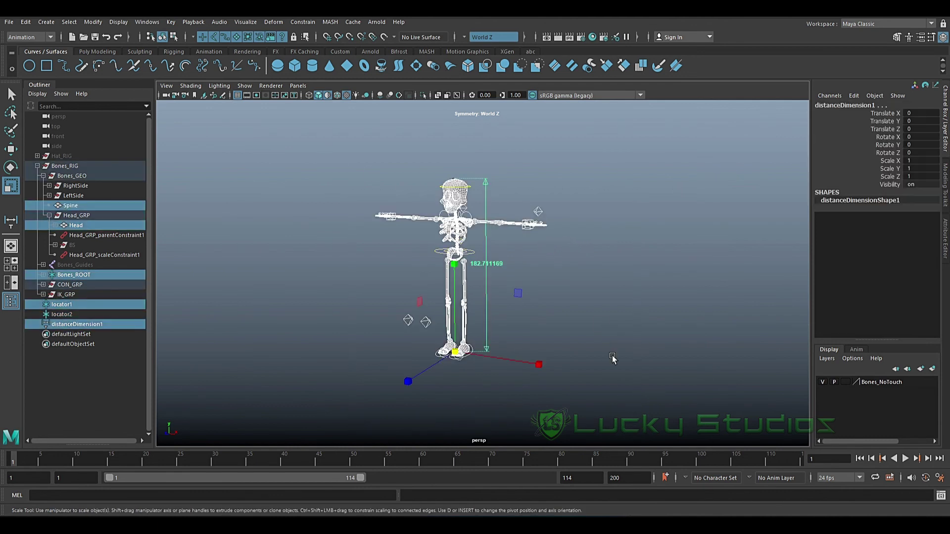
click(592, 318)
scroll(569, 269, up, 3)
alt+drag(568, 268, 563, 282)
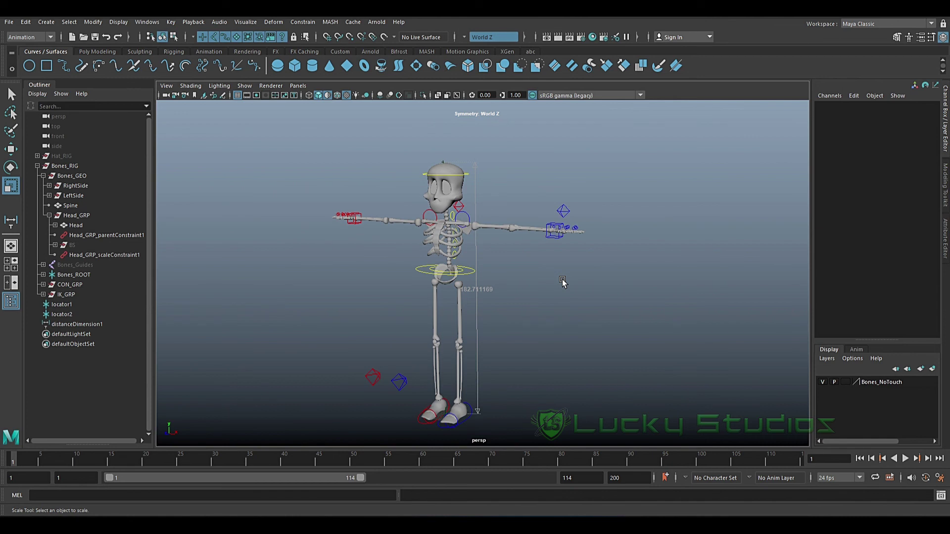